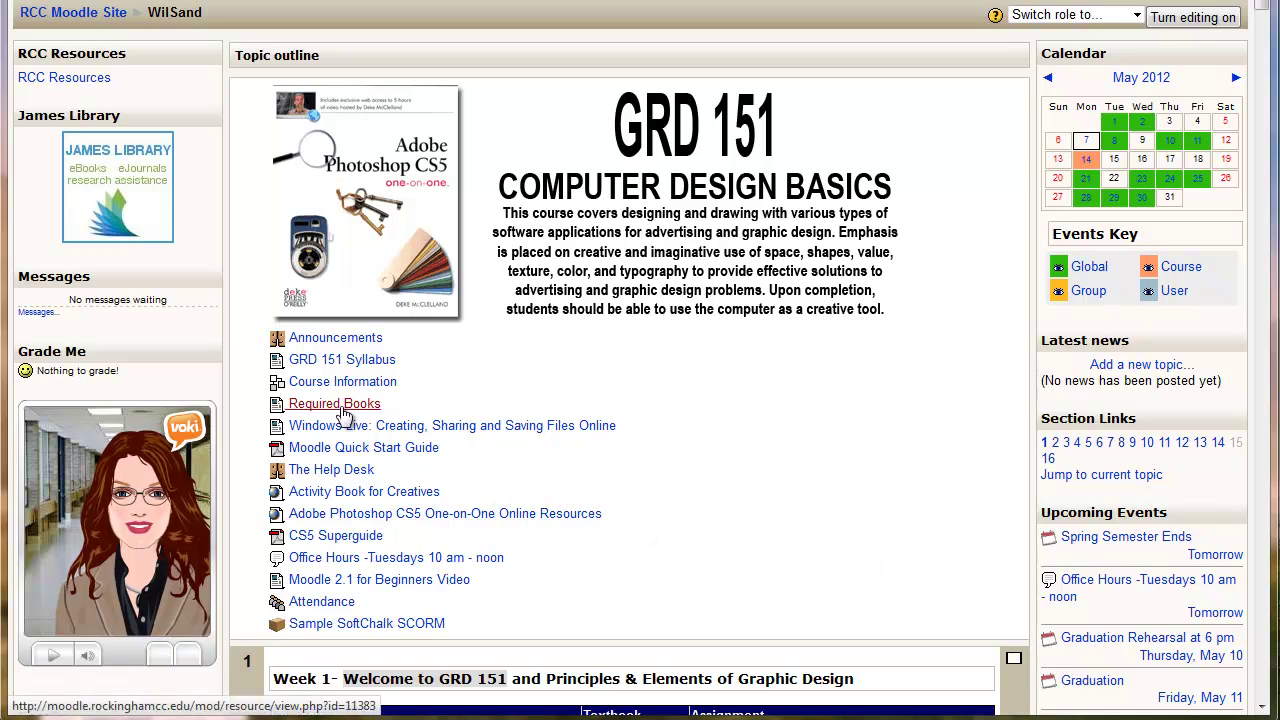
Select every item in the WilSand course's Files area for a new zip archive
scroll(757, 387, "down", 6)
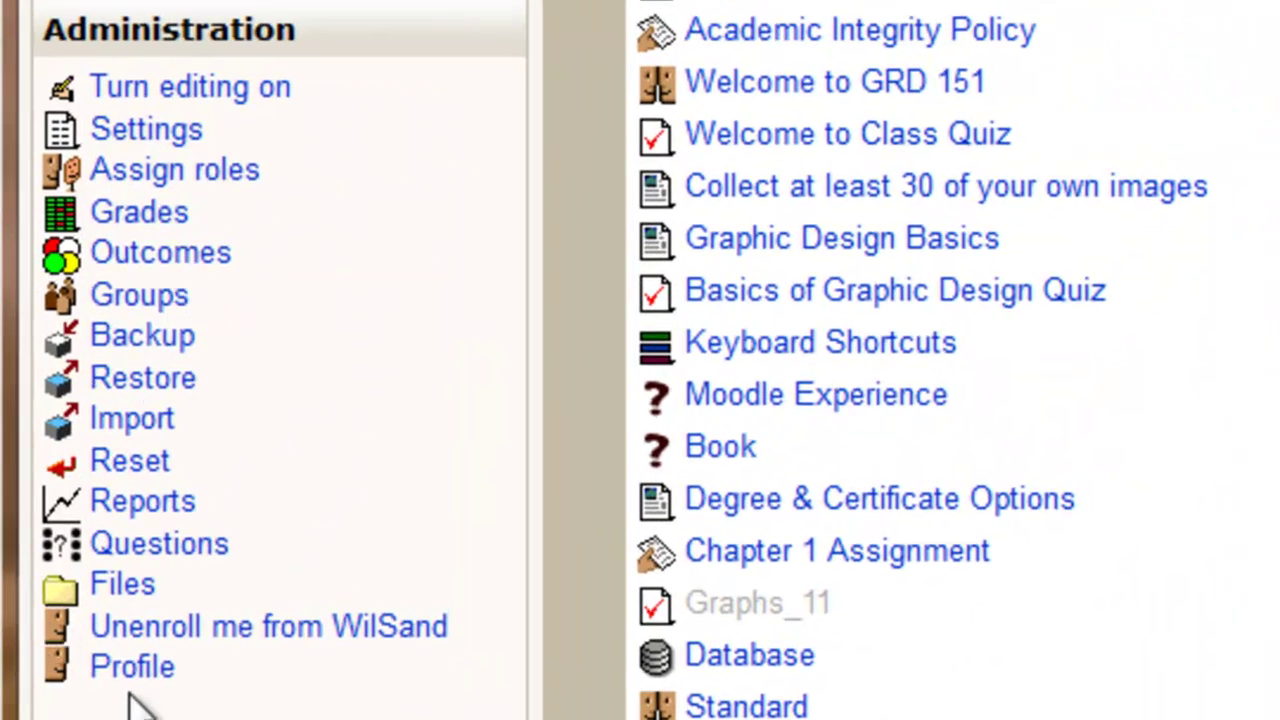
left_click(118, 590)
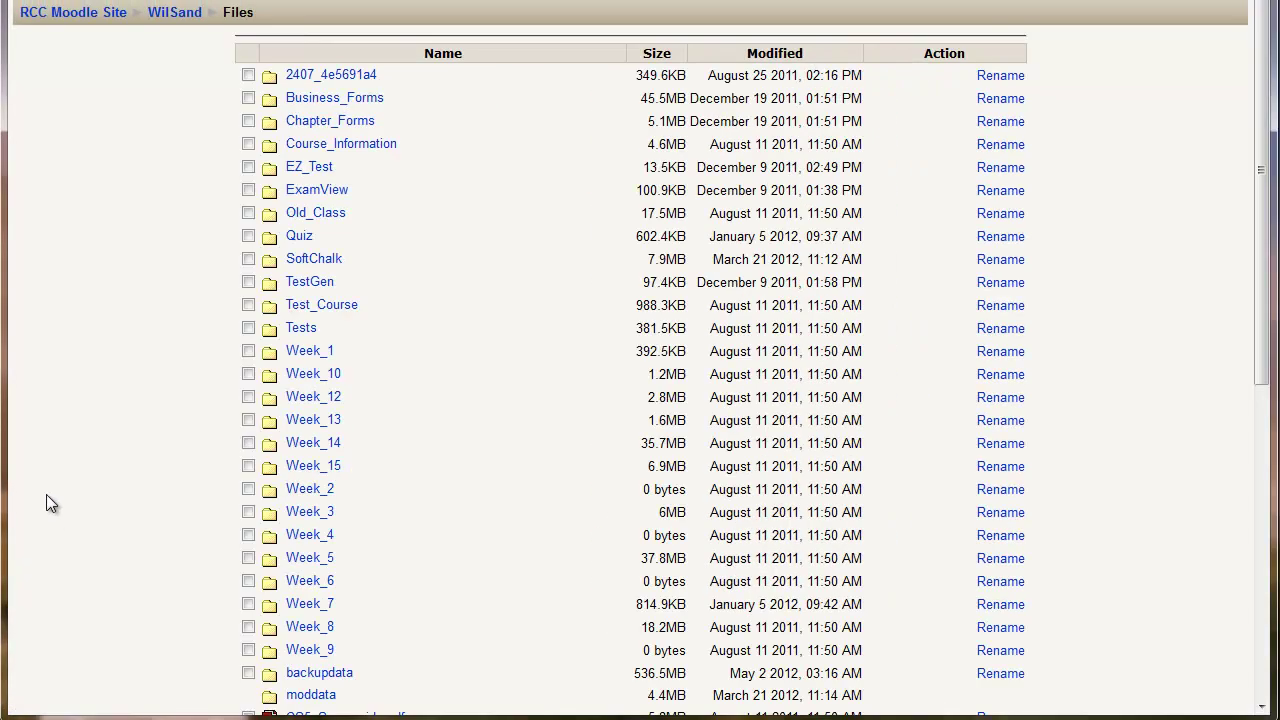
scroll(385, 302, "down", 5)
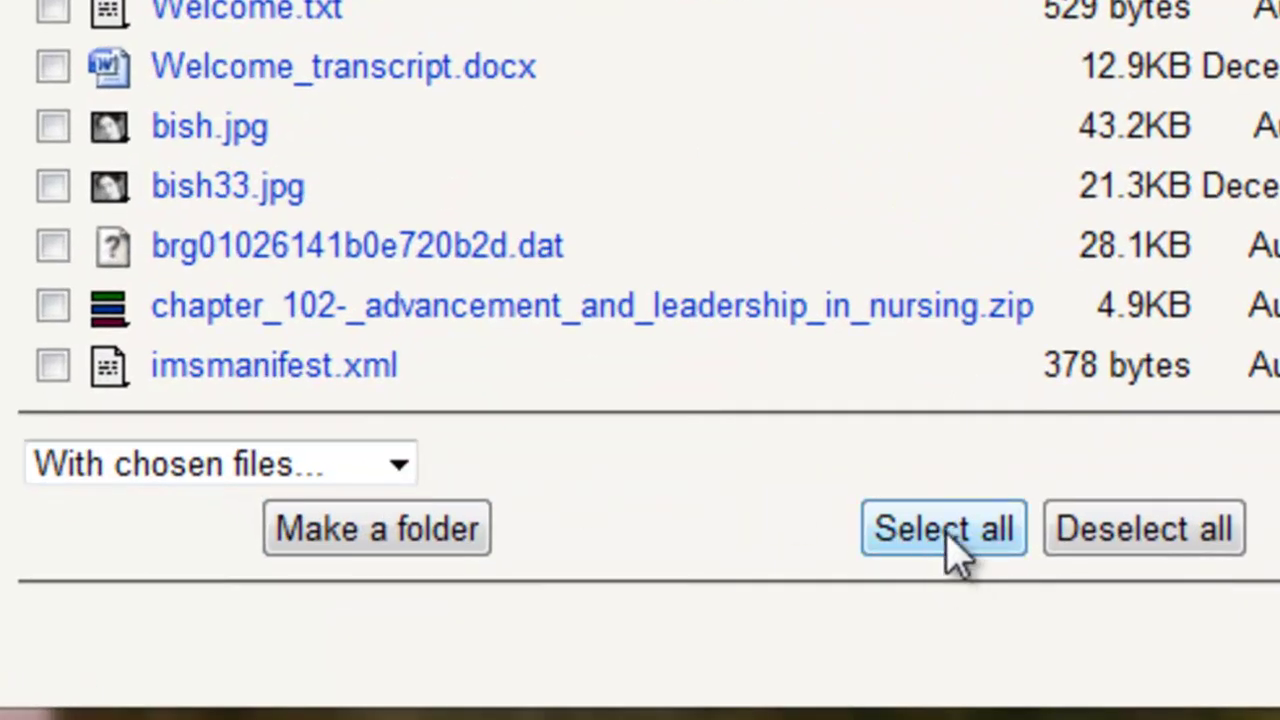
left_click(946, 545)
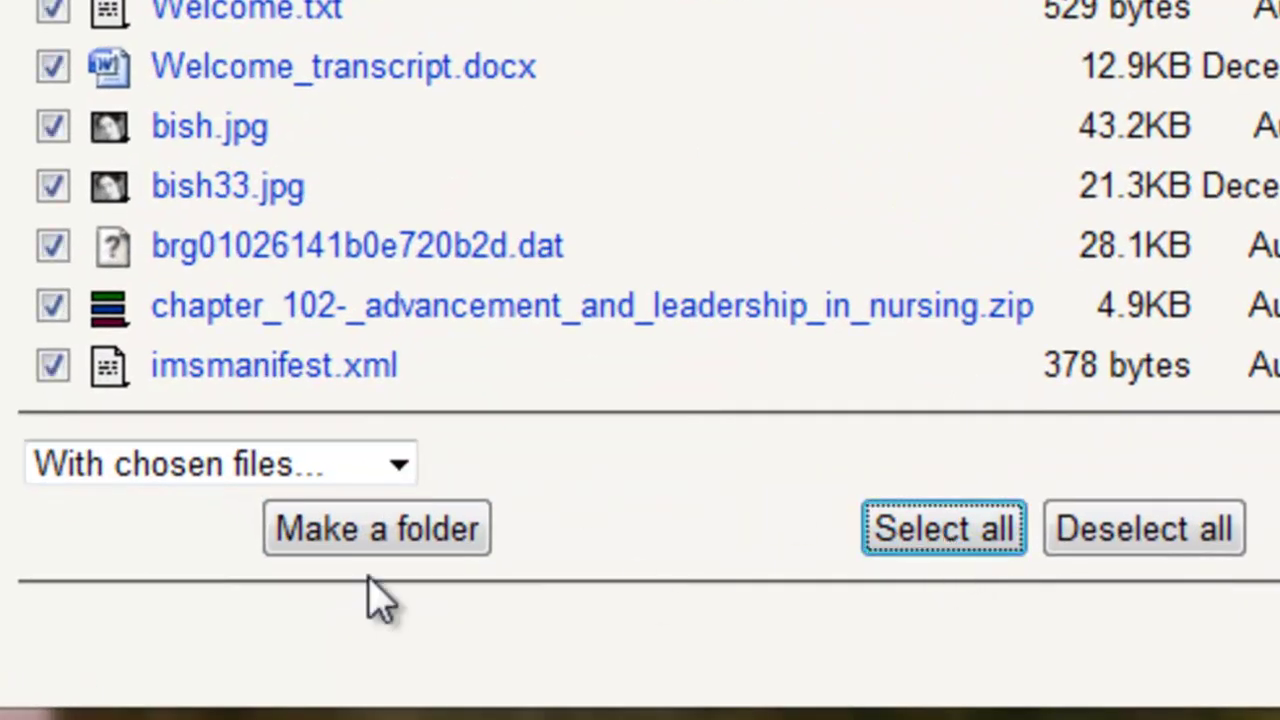
left_click(168, 470)
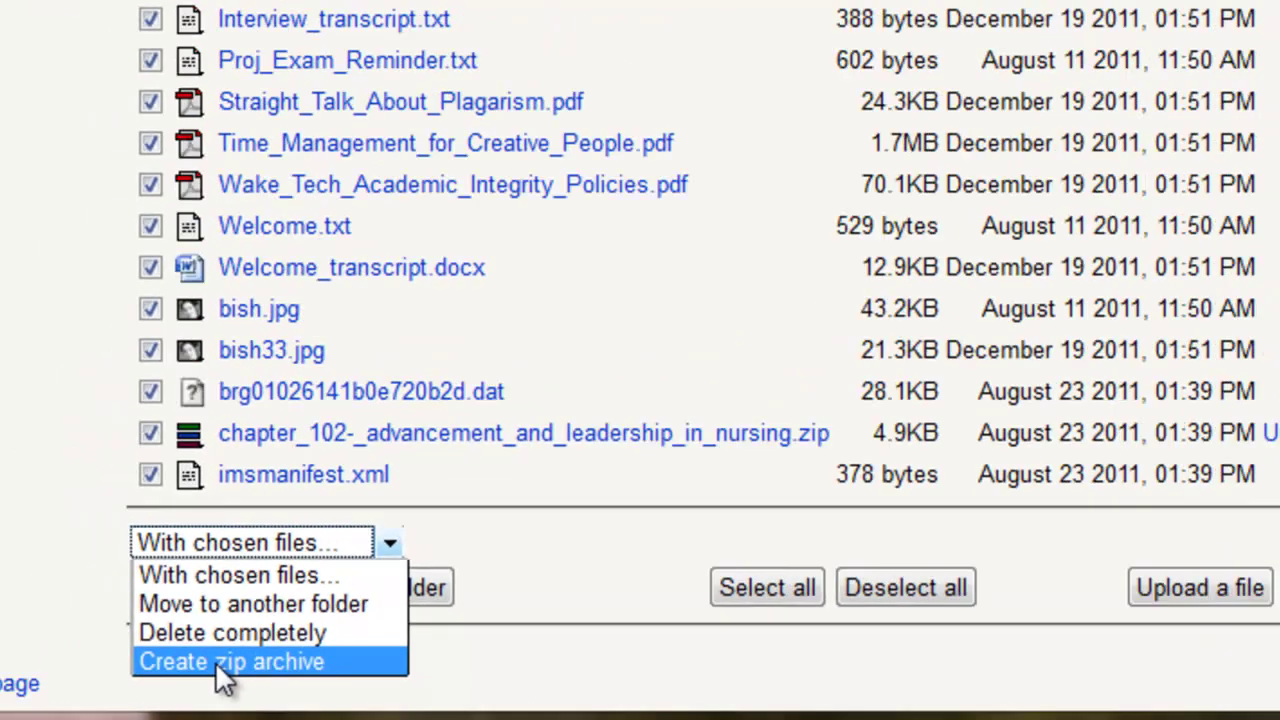
left_click(152, 640)
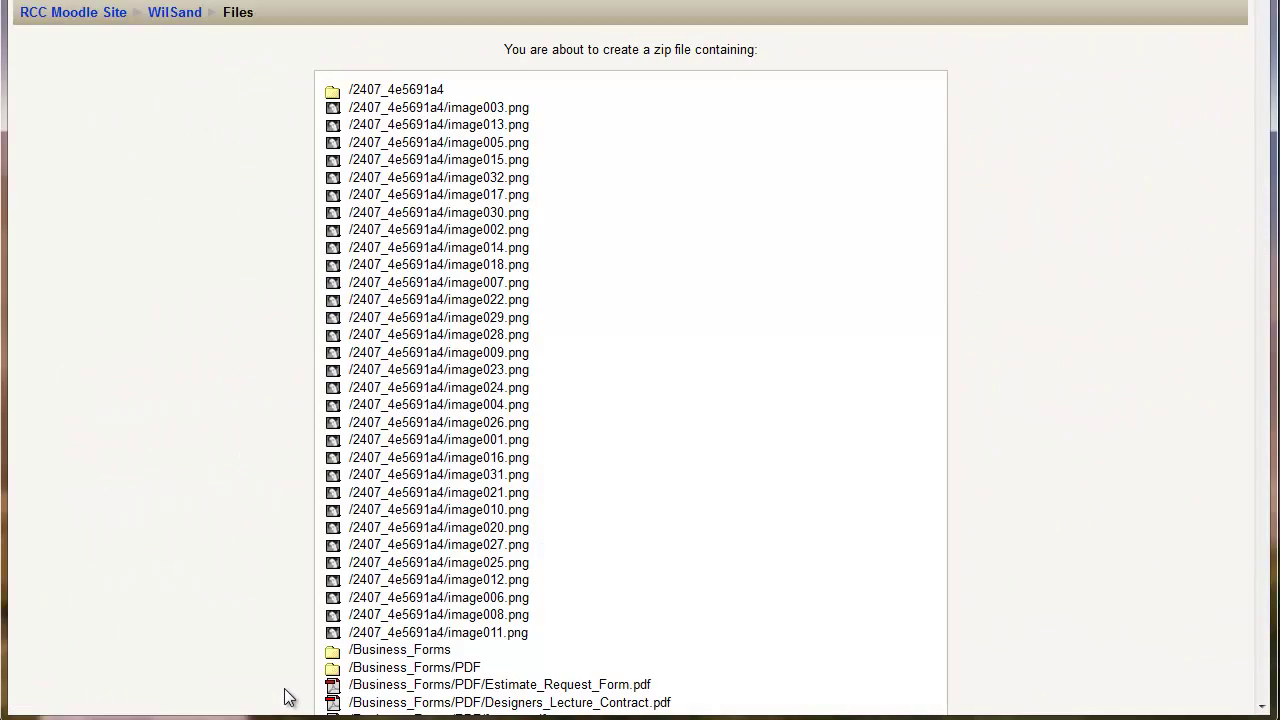
Name the archive SANDPhotshop.zip and create it from all the selected course files
scroll(285, 697, "down", 20)
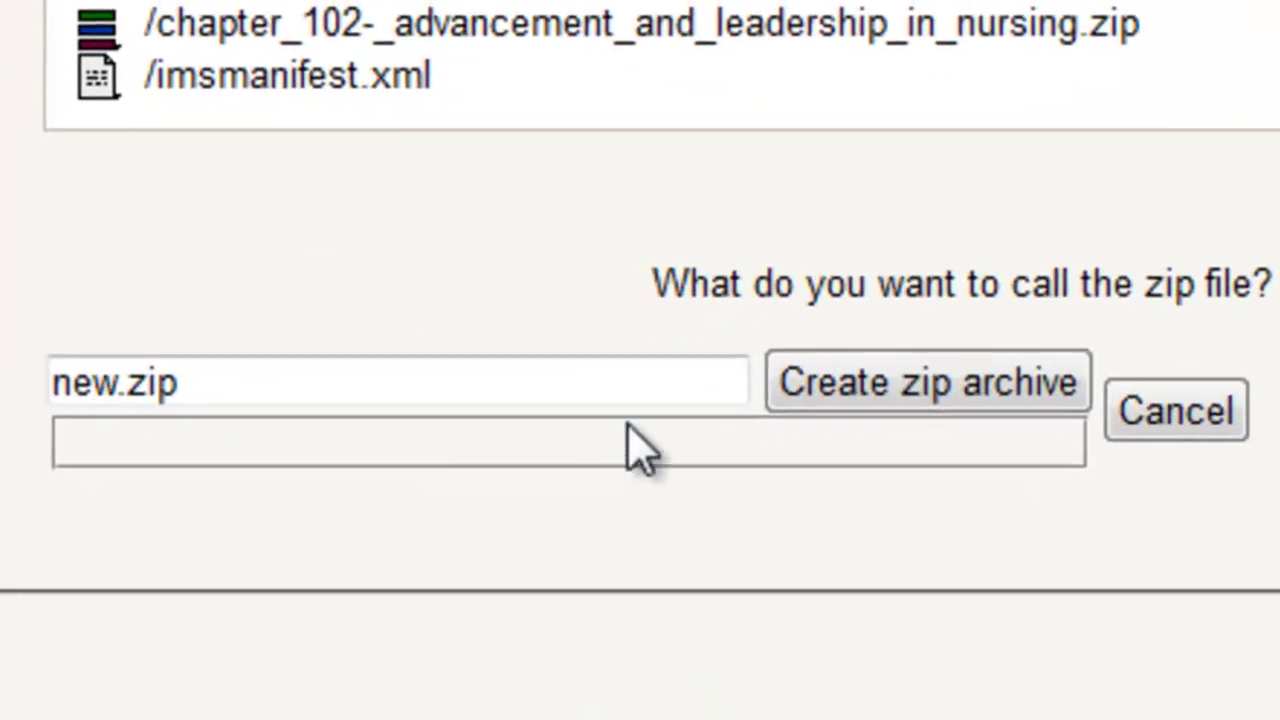
left_click_drag(120, 388, 58, 388)
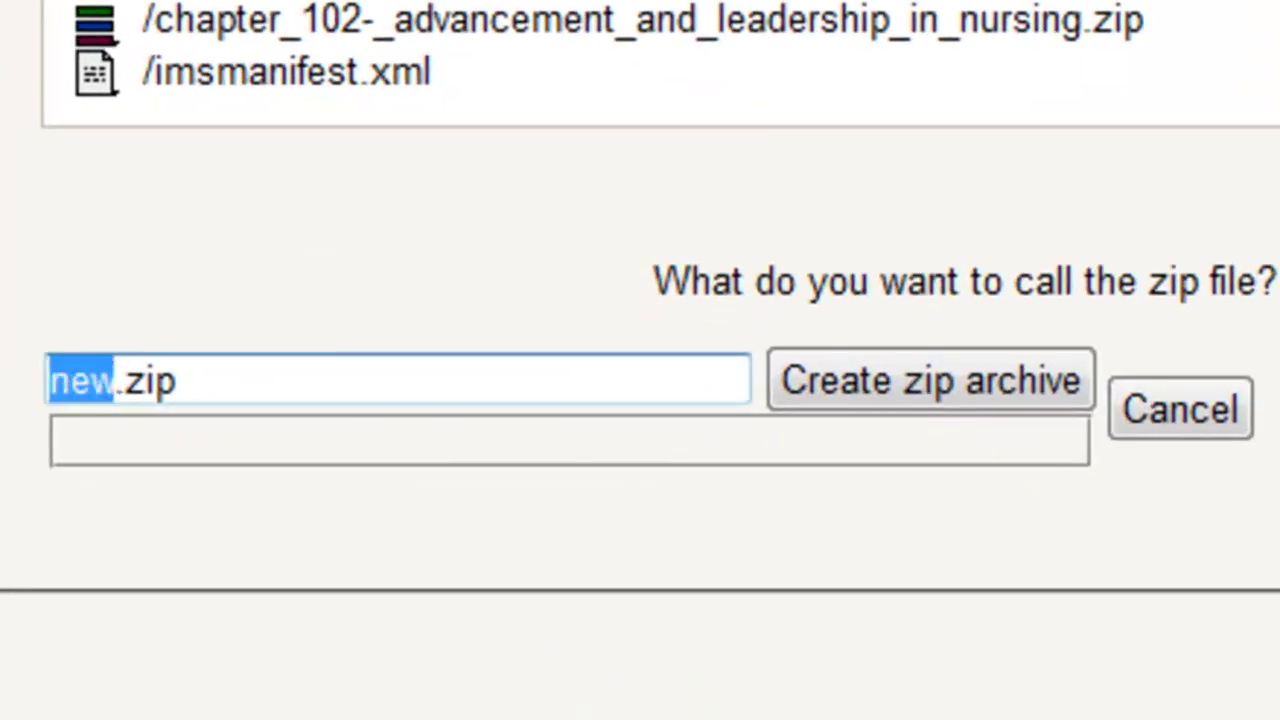
type("SAND")
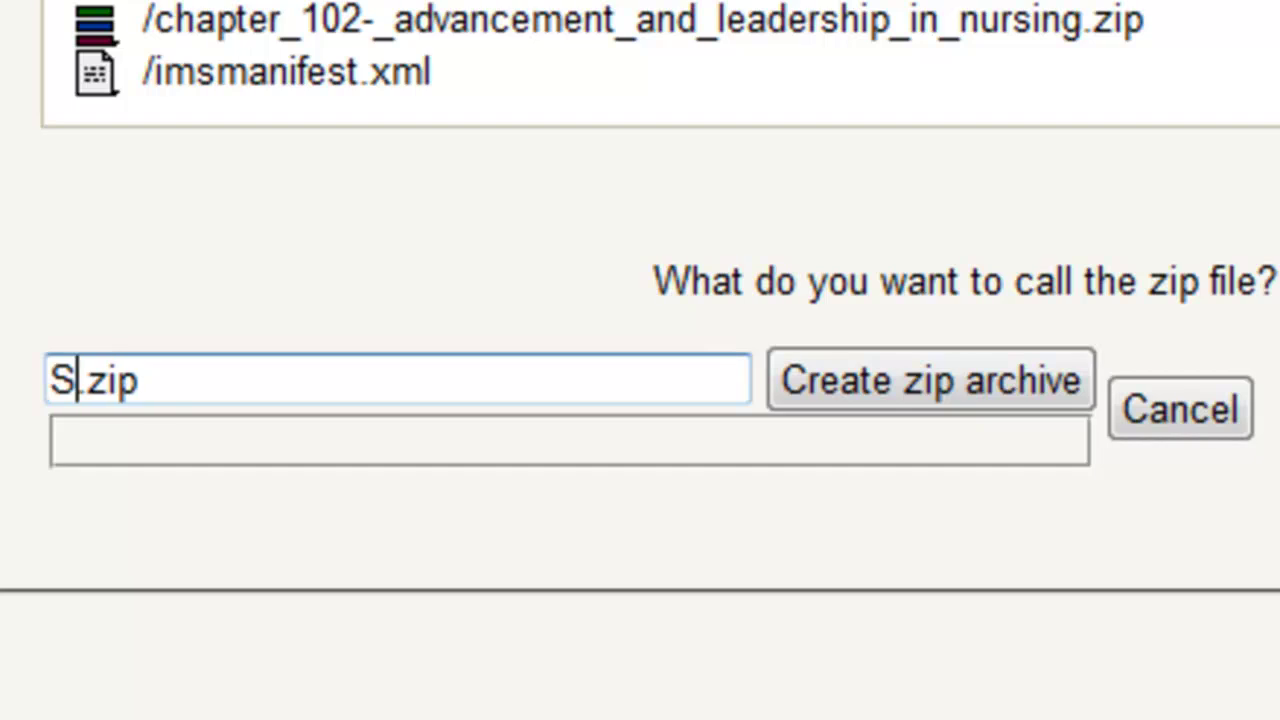
type("Photsohp")
key("BackSpace")
key("BackSpace")
key("BackSpace")
type("hop")
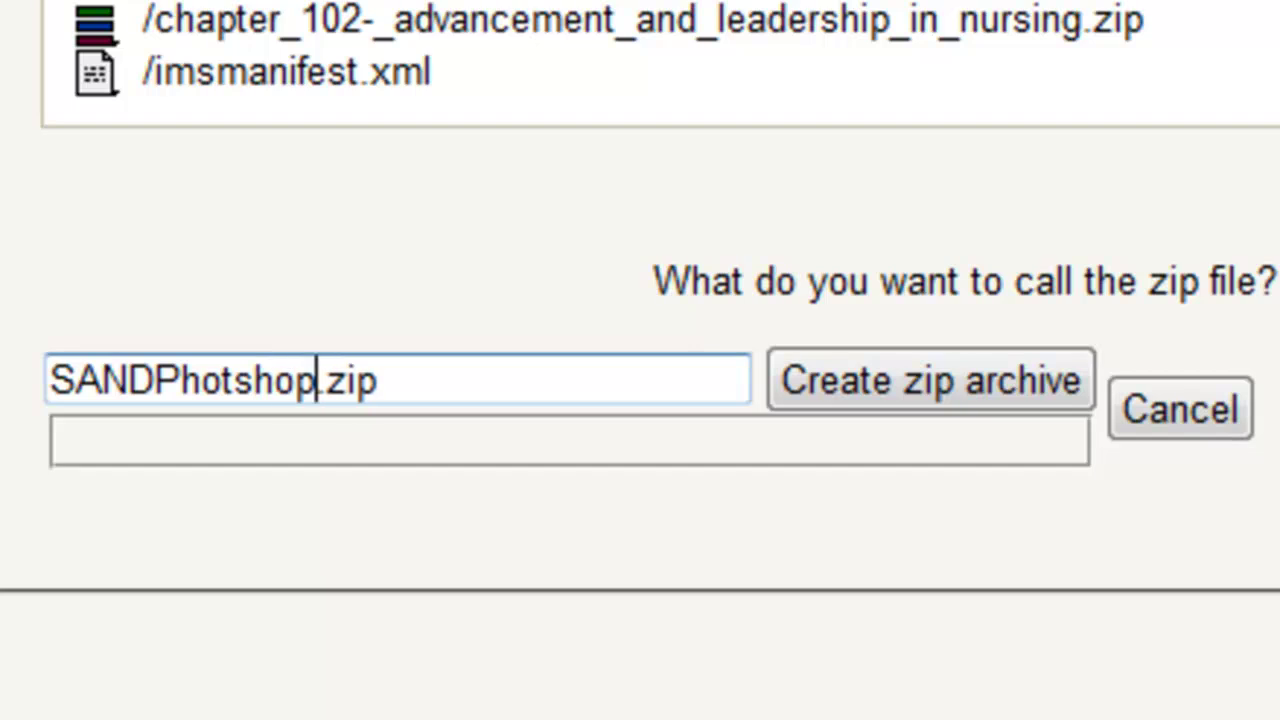
left_click(905, 380)
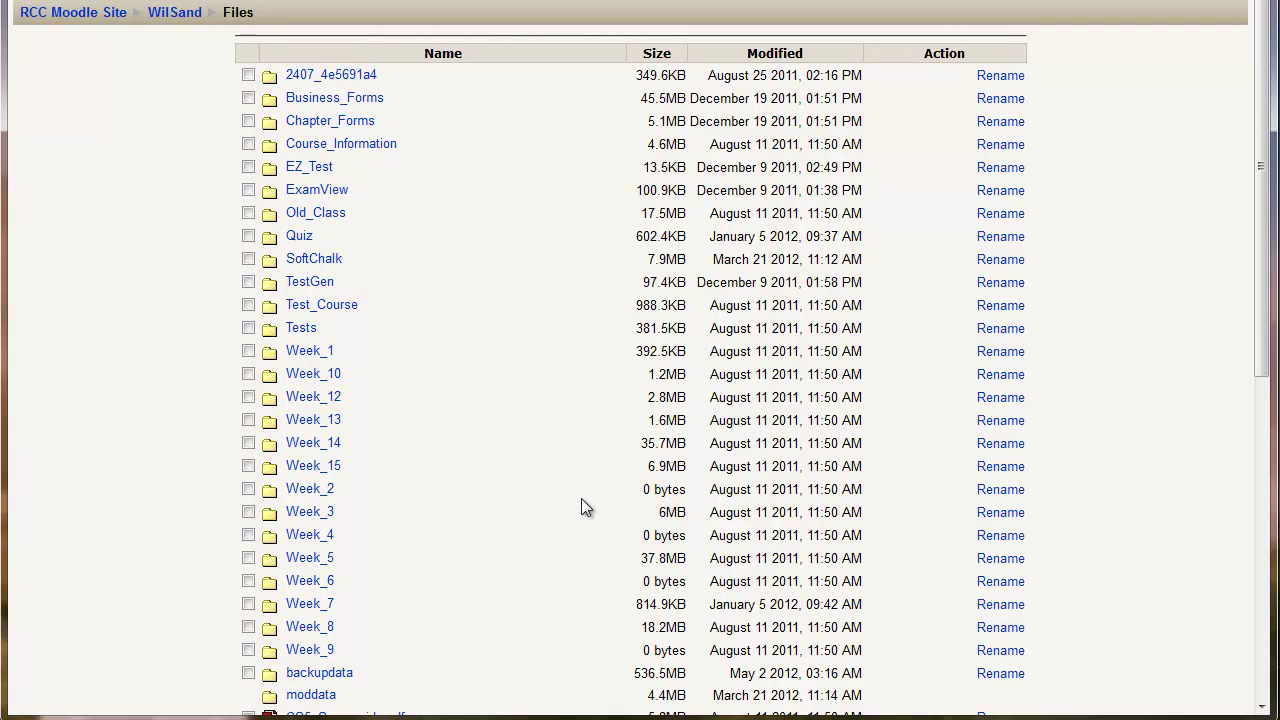
Download SANDPhotshop.zip from the course files to the computer under its existing name
scroll(436, 437, "down", 5)
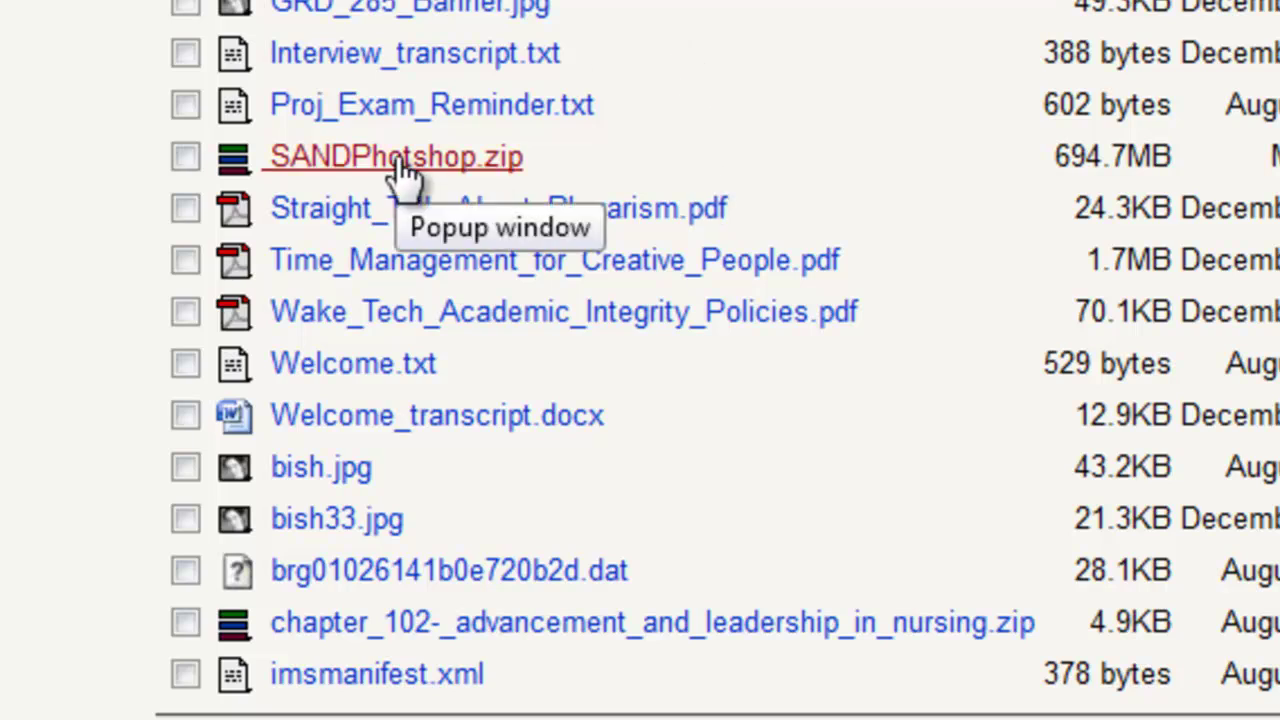
right_click(401, 163)
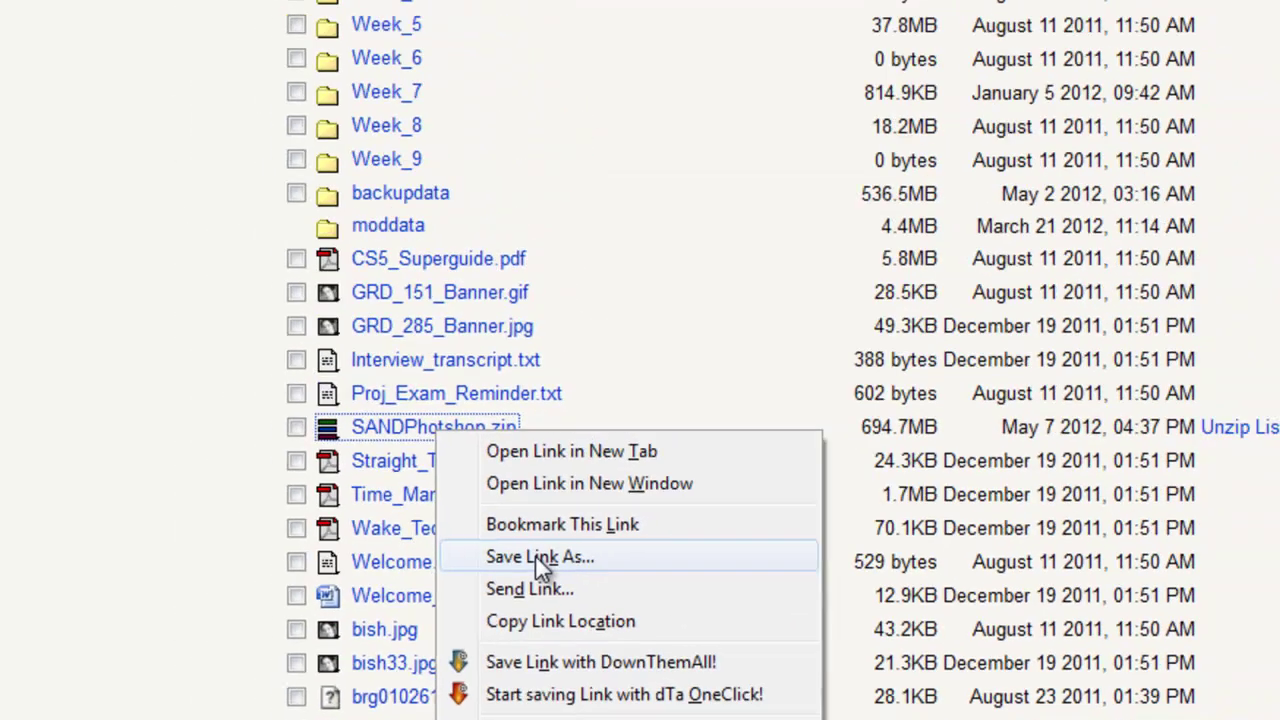
left_click(555, 357)
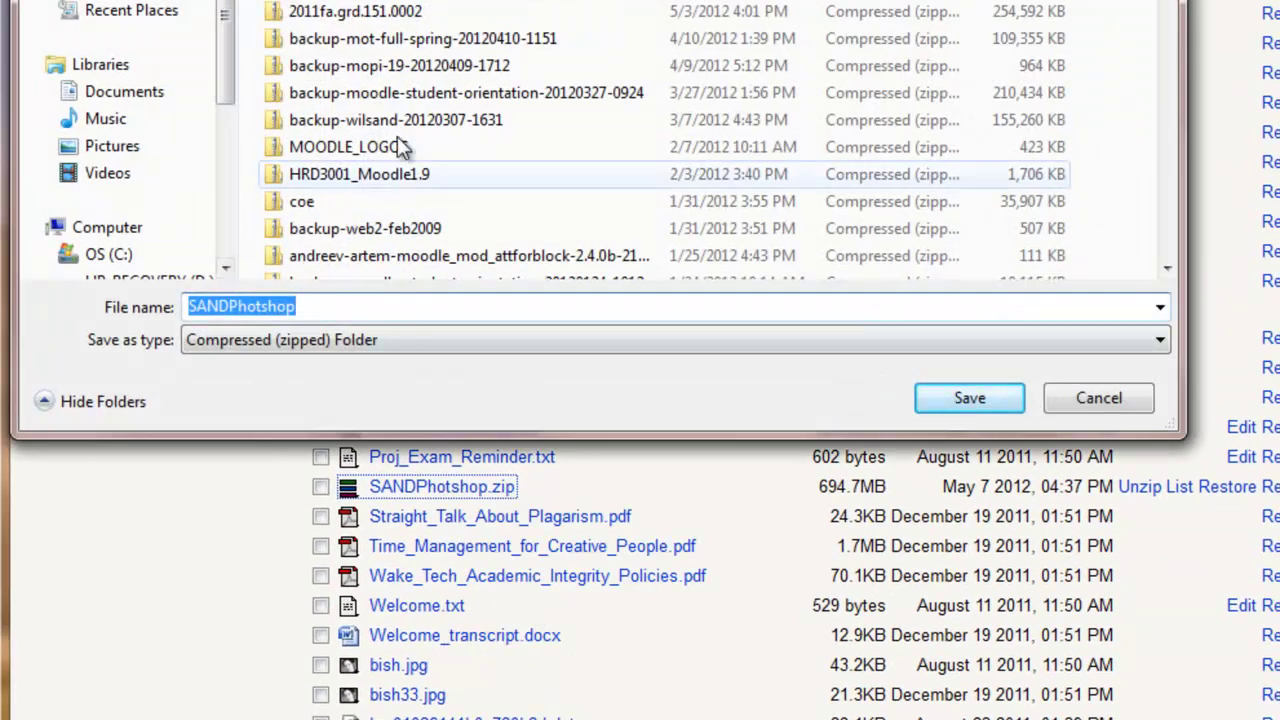
left_click(993, 397)
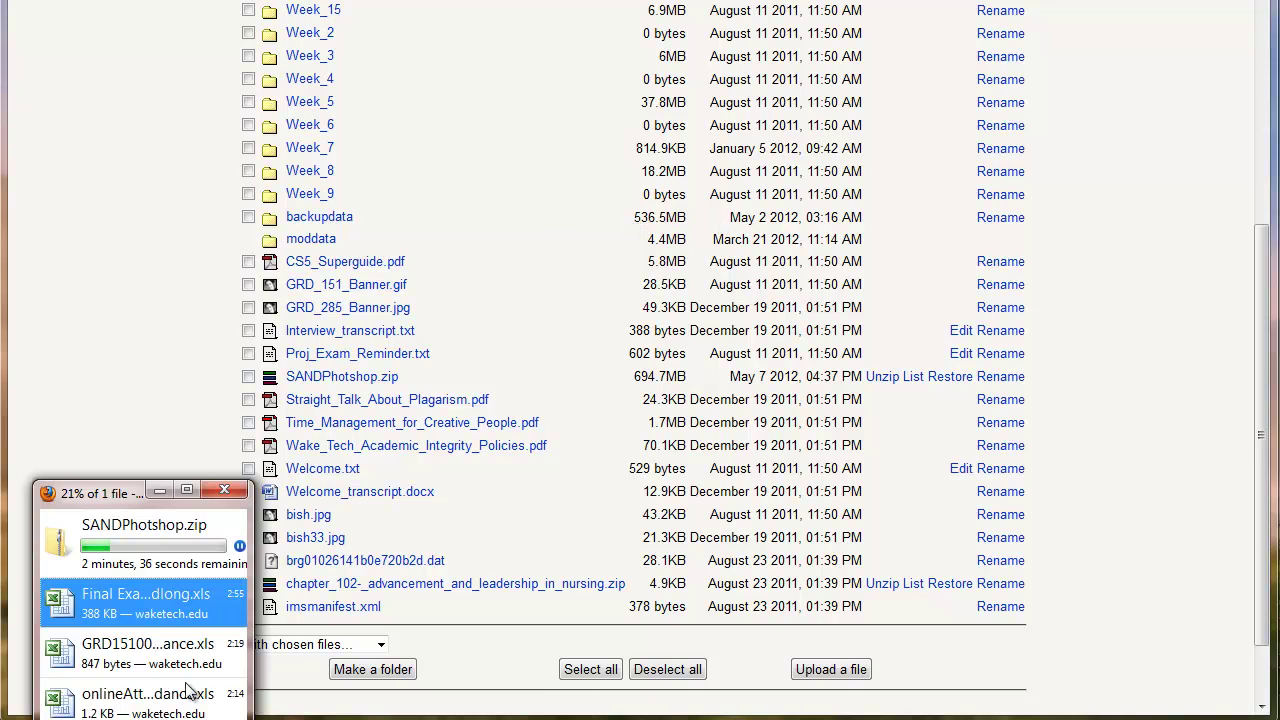
Pause the SANDPhotshop.zip download and minimize the downloads window
left_click(239, 545)
left_click_drag(135, 490, 107, 493)
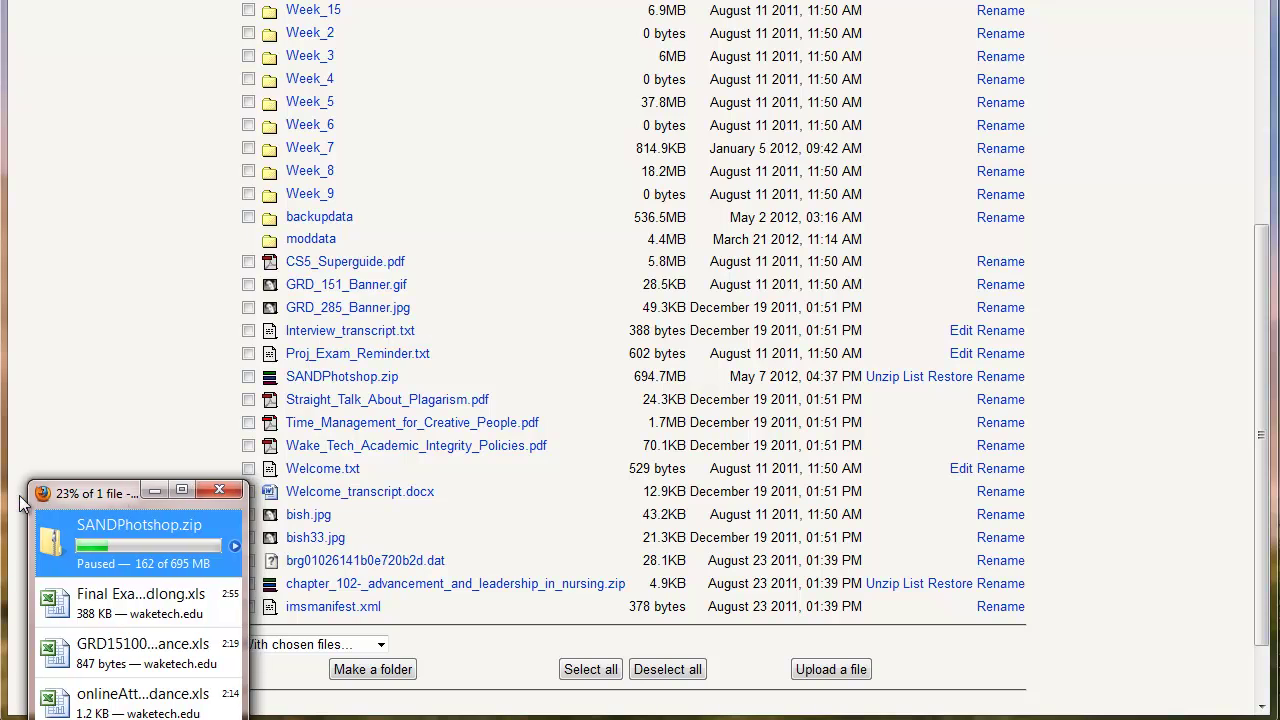
left_click(155, 490)
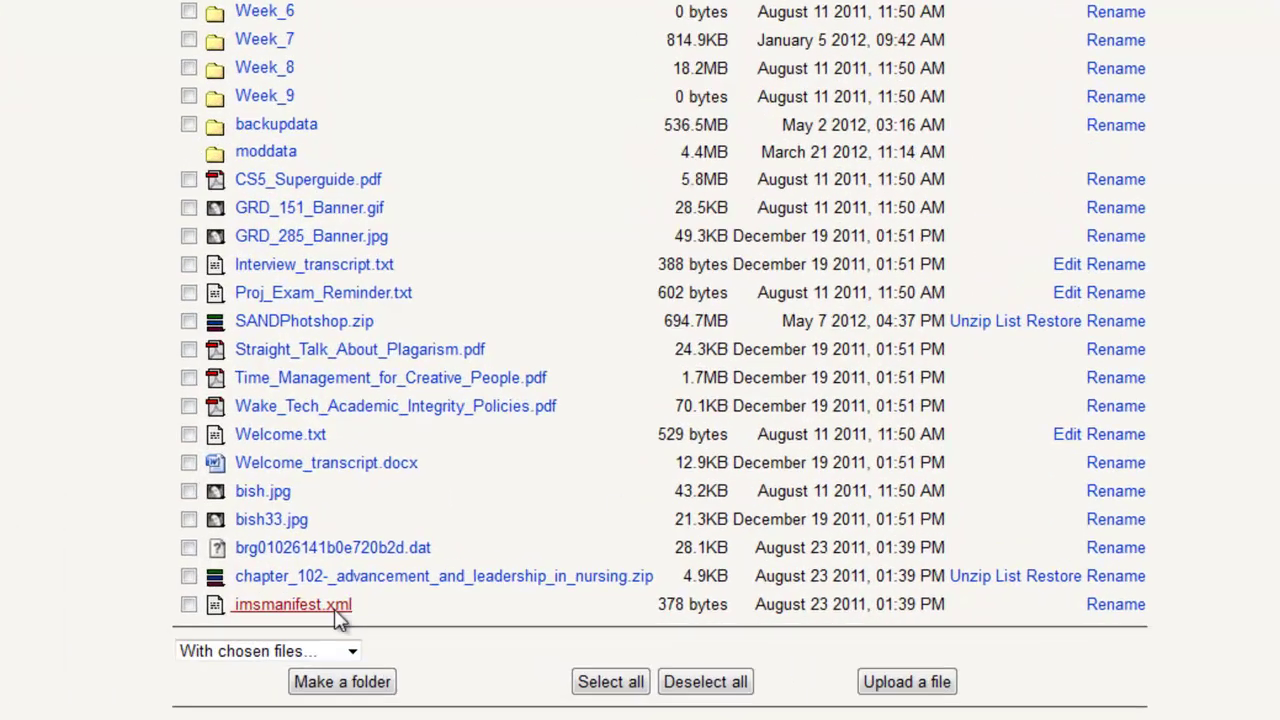
Select all course files except the backupdata folder and SANDPhotshop.zip for a new zip archive
left_click(605, 678)
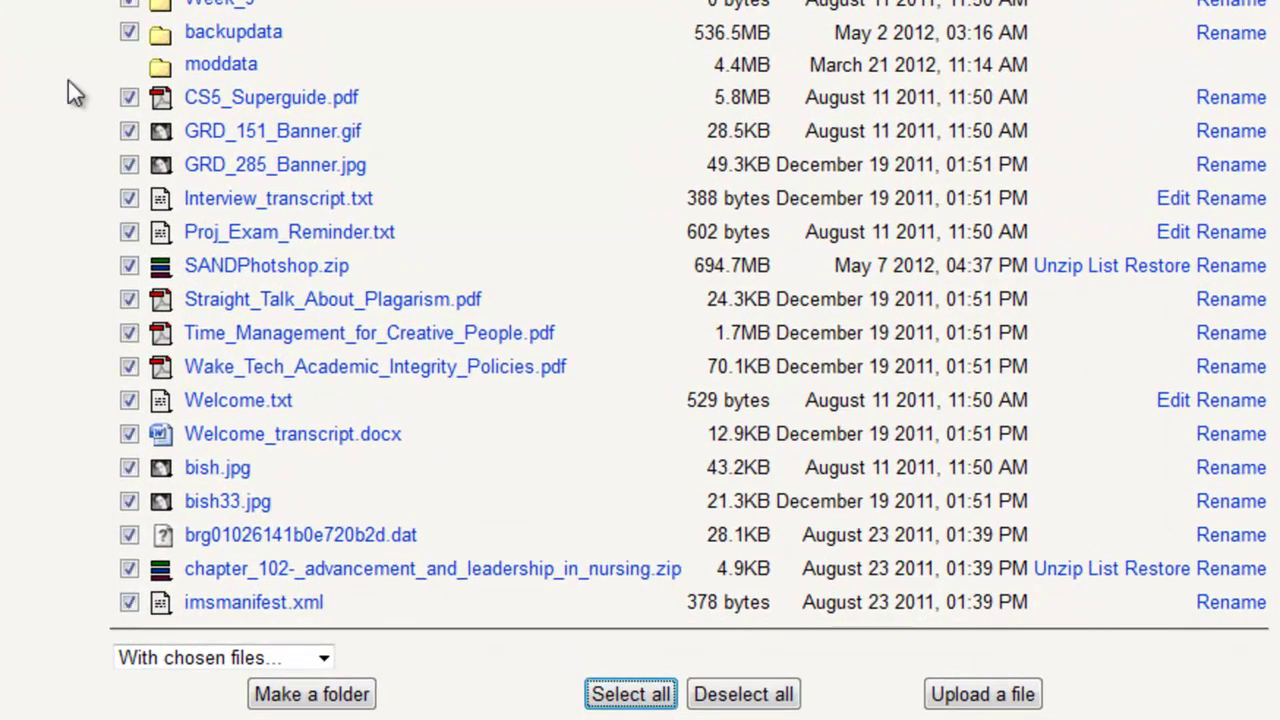
left_click(130, 36)
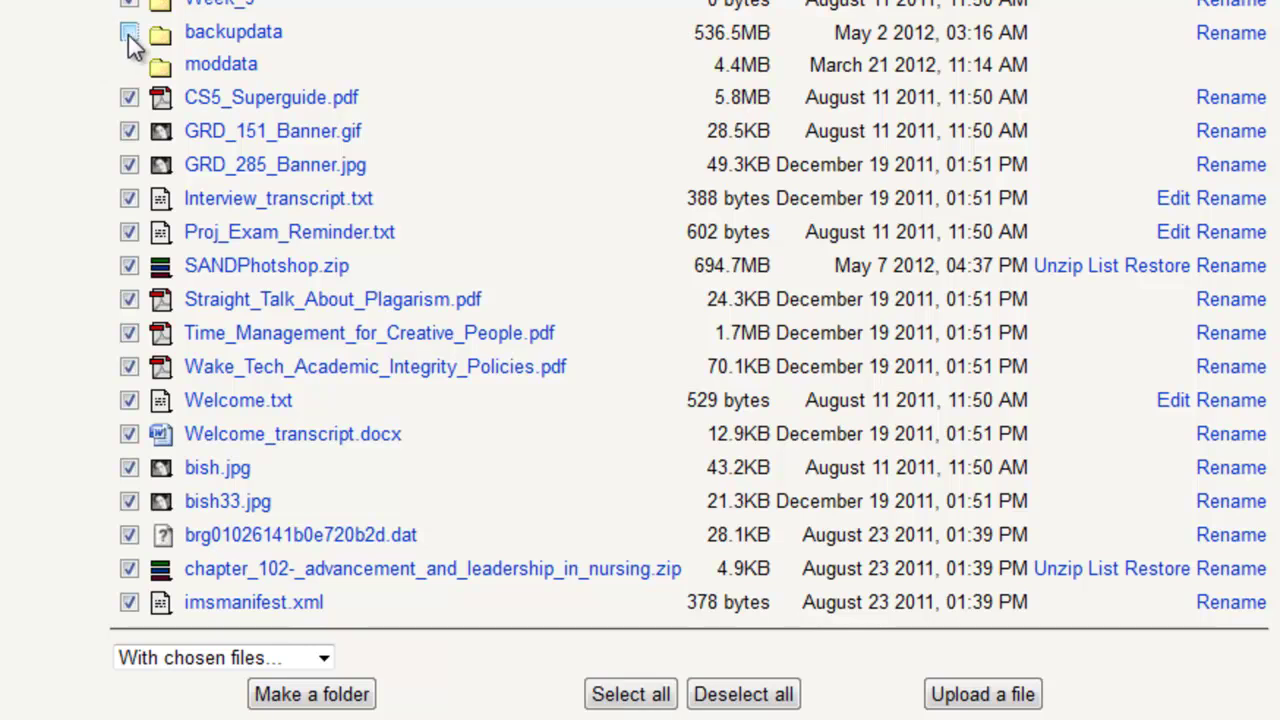
left_click(129, 265)
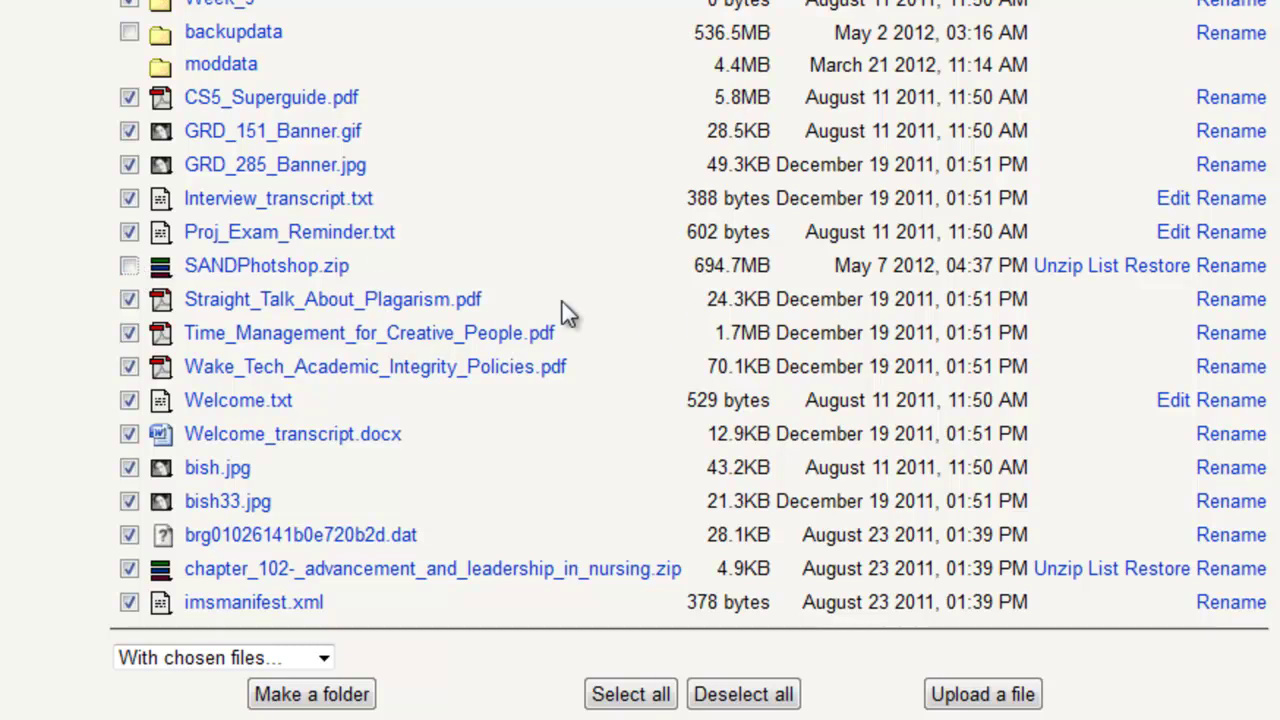
scroll(110, 650, "down", 1)
left_click(314, 610)
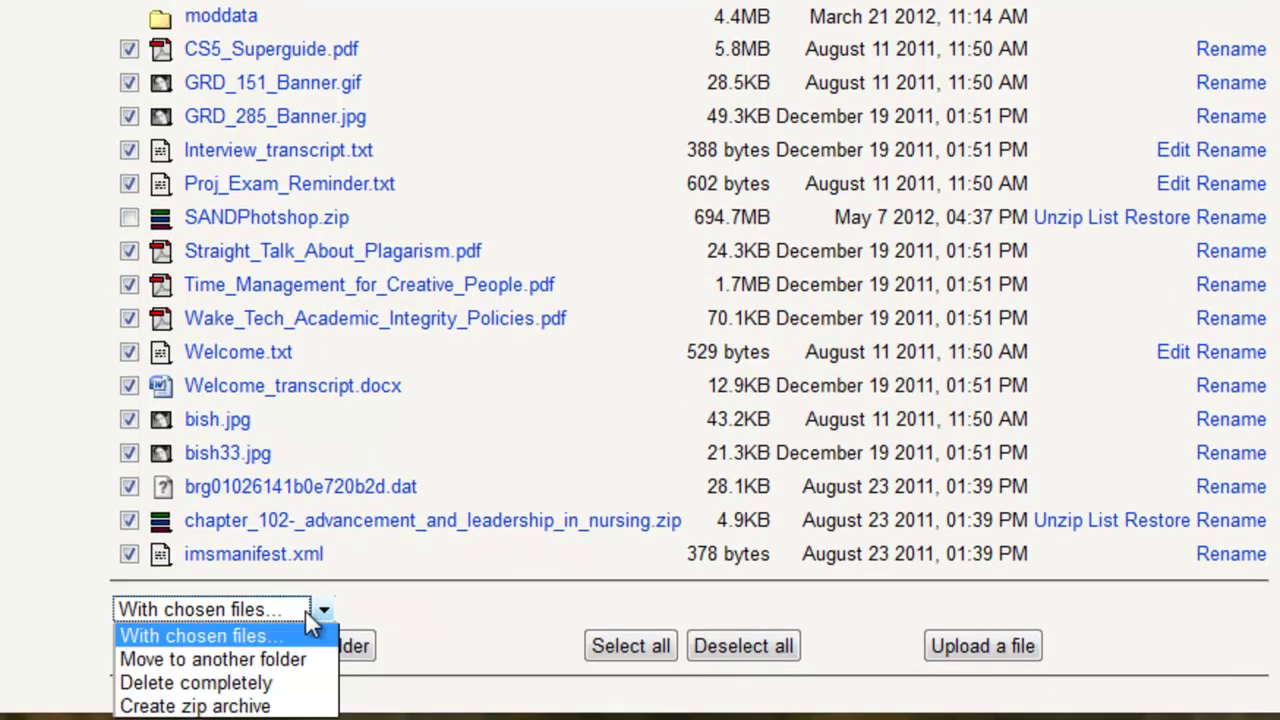
left_click(210, 705)
Name the second archive SANDPhotoshop.zip and create it from the reduced file selection
scroll(470, 610, "down", 20)
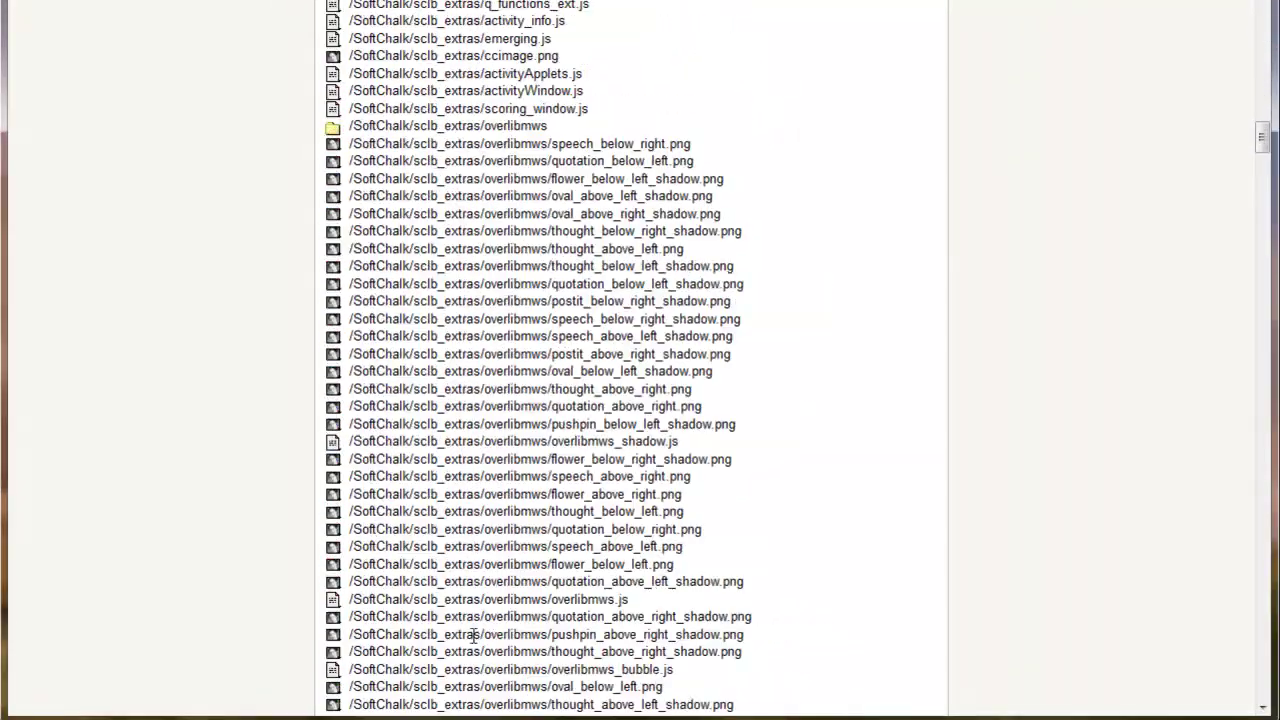
scroll(474, 637, "down", 20)
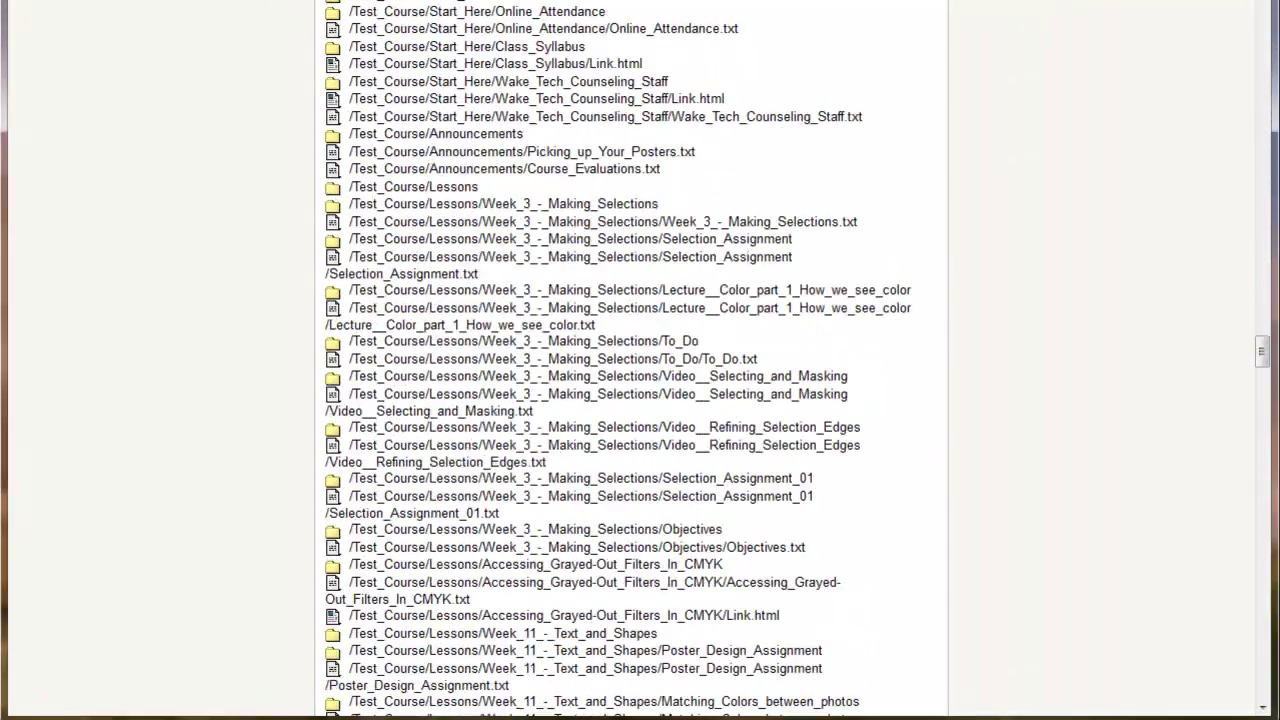
left_click_drag(1262, 352, 1262, 678)
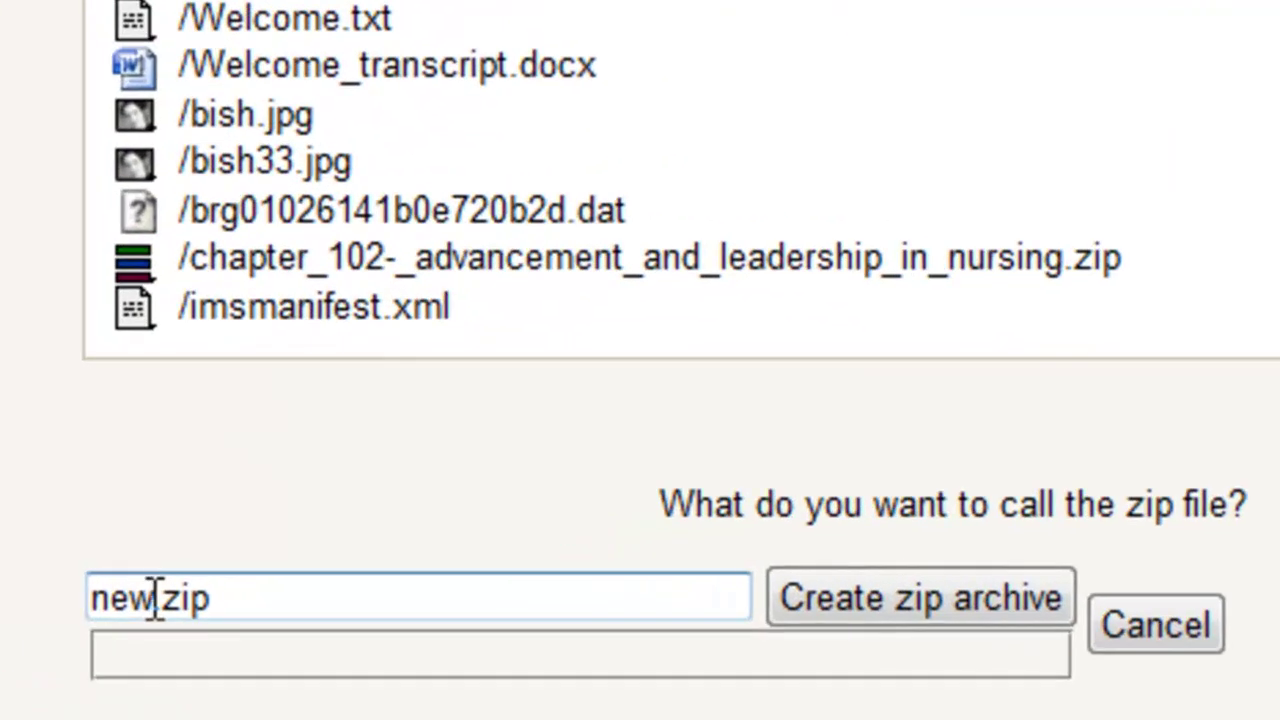
left_click_drag(152, 598, 42, 606)
type("SANDP")
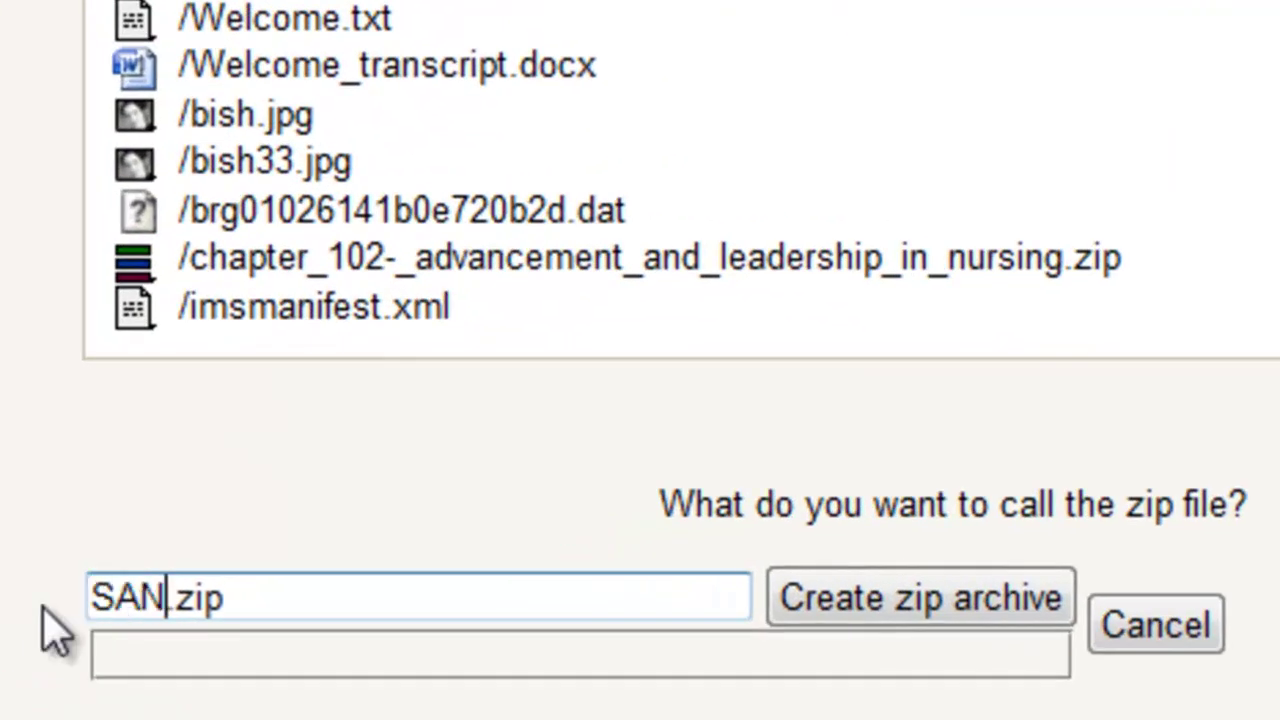
type("hotosho")
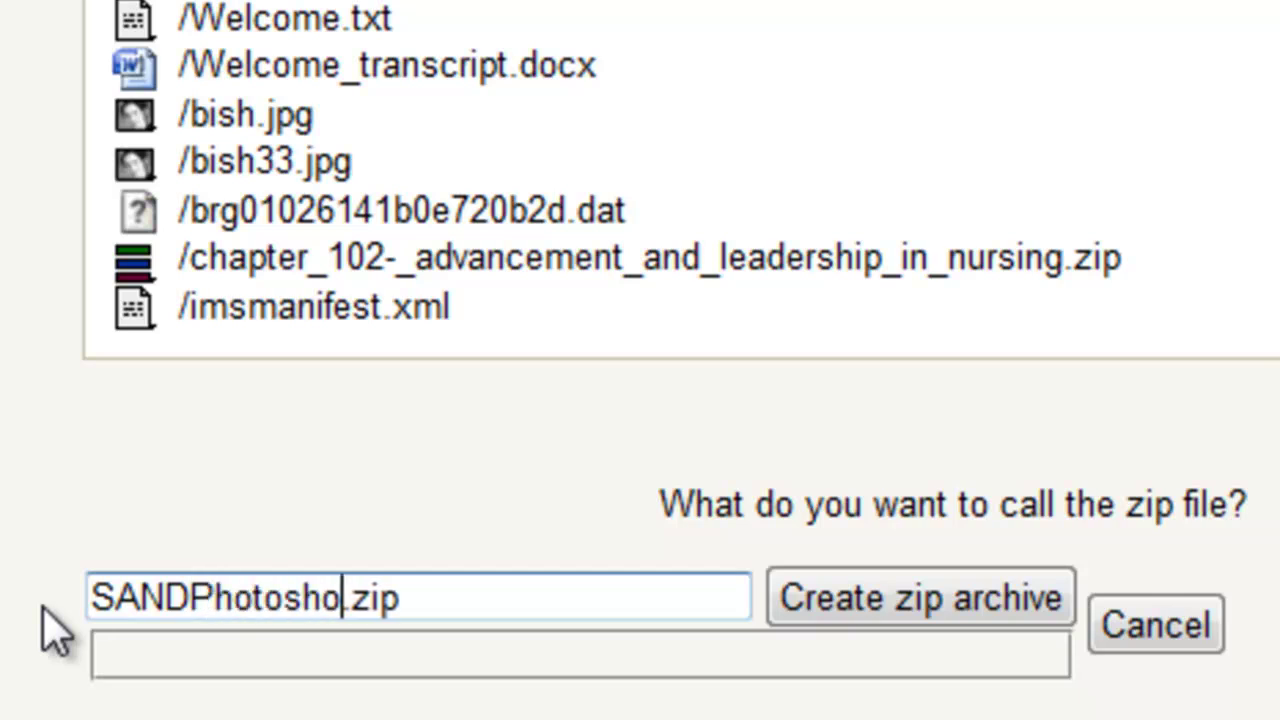
type("p")
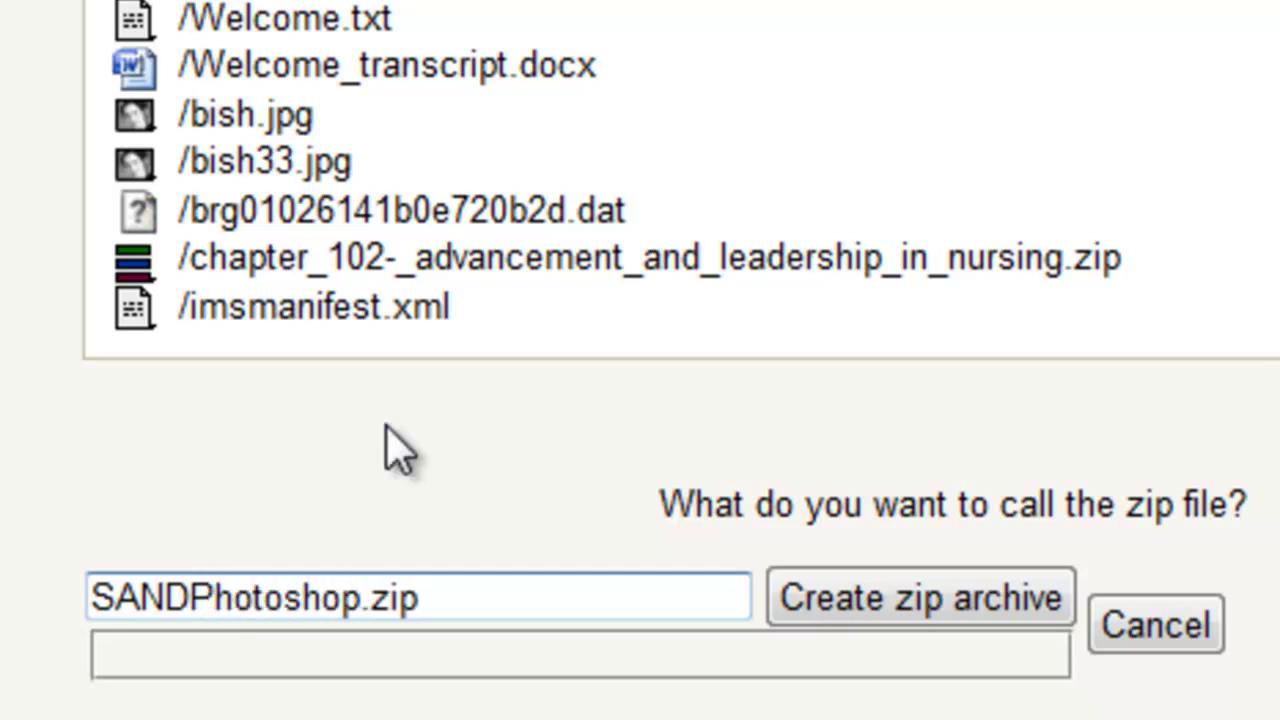
left_click(846, 600)
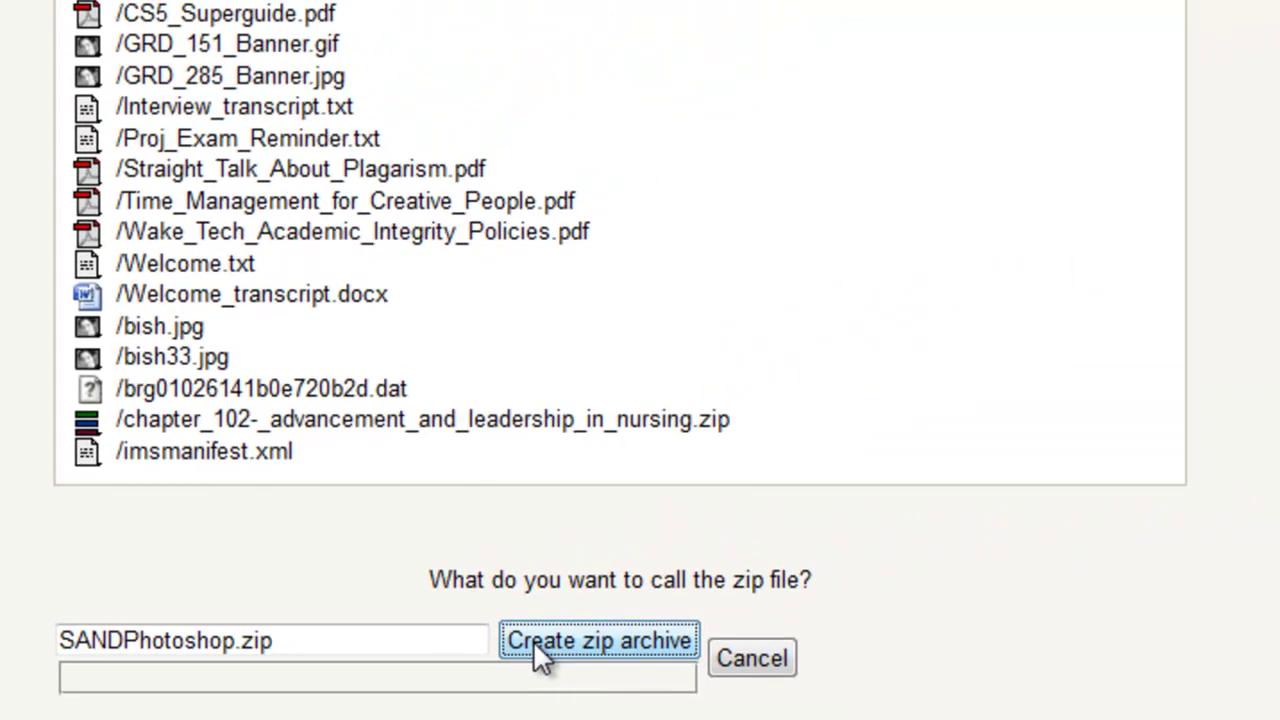
Download SANDPhotoshop.zip from the course files to the computer under its existing name
scroll(496, 638, "up", 3)
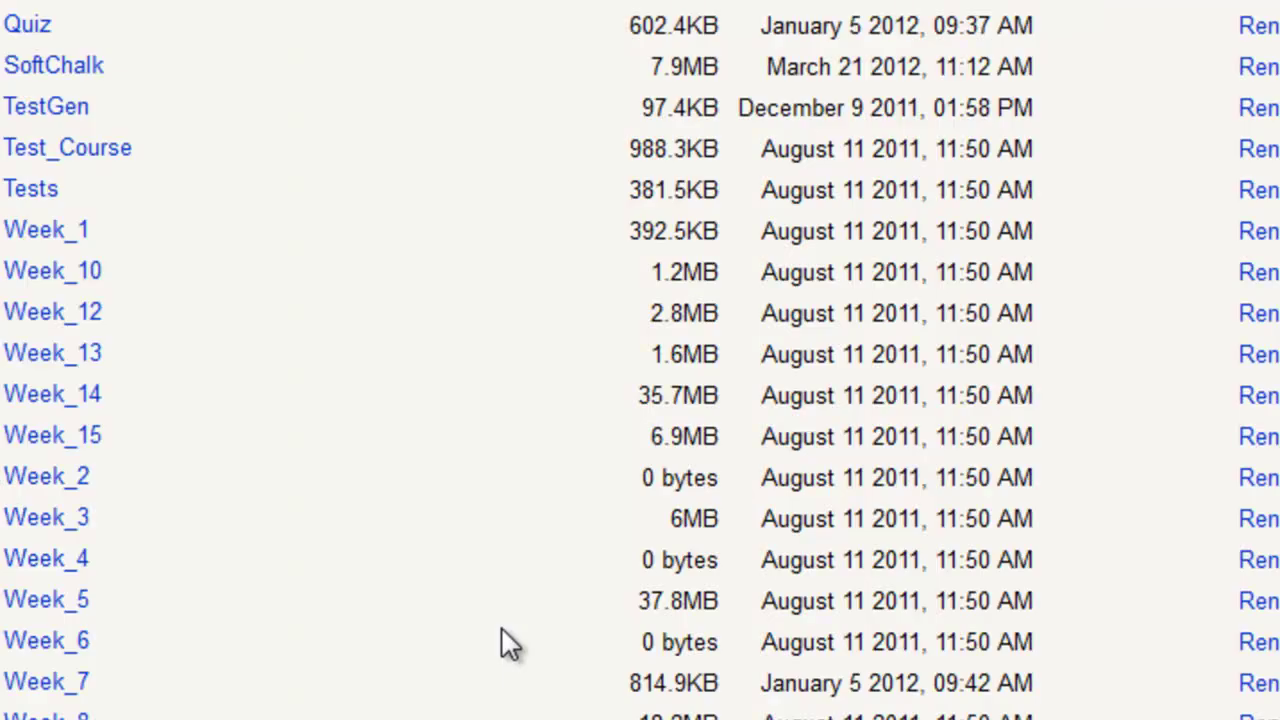
scroll(504, 638, "down", 5)
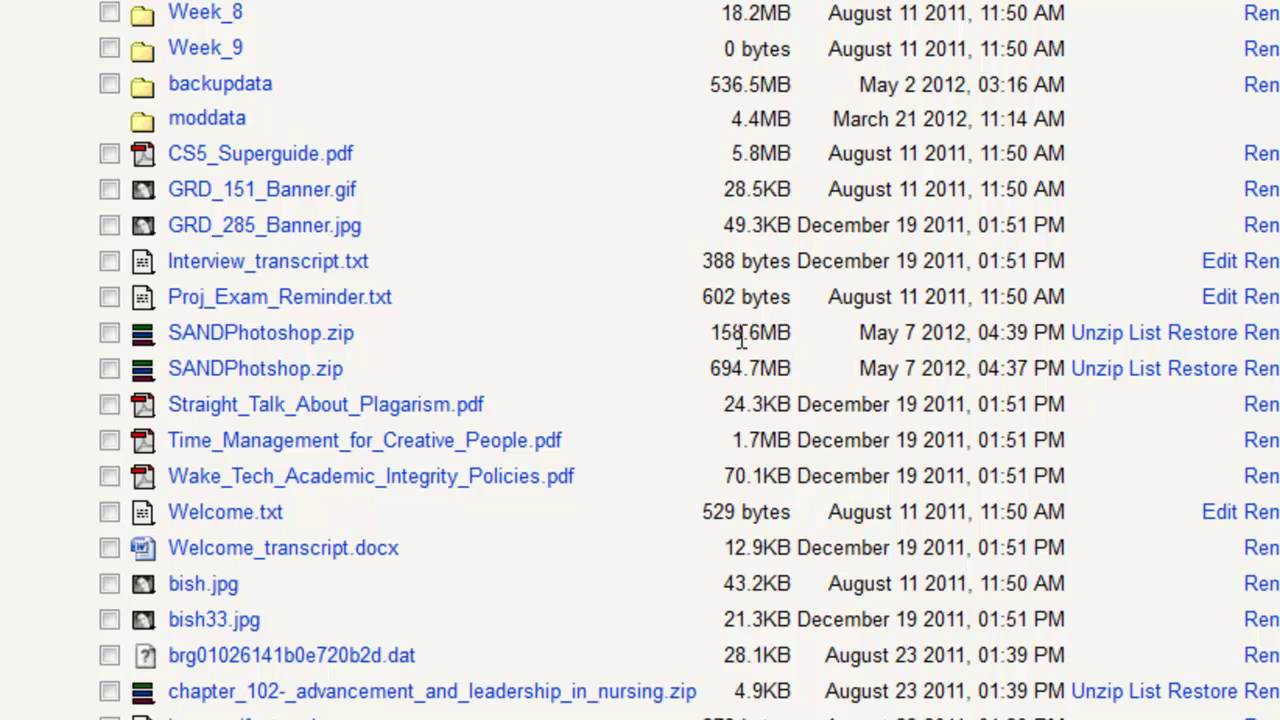
right_click(246, 340)
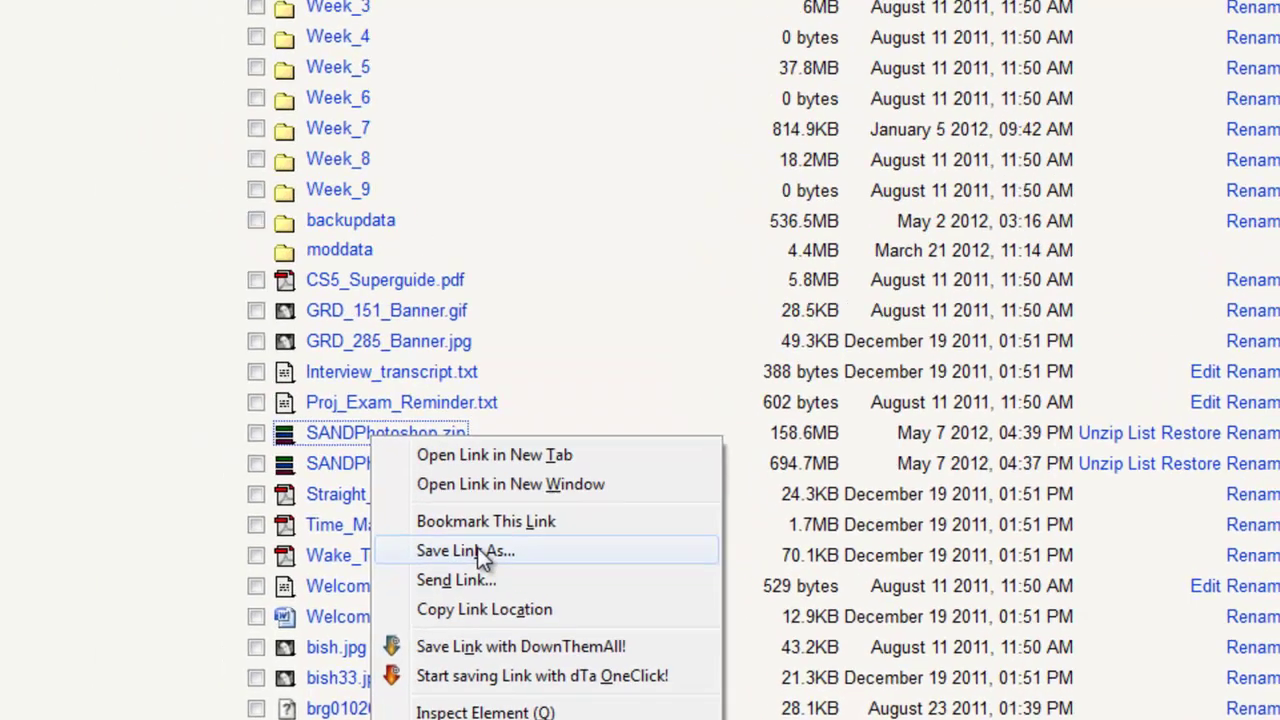
left_click(354, 470)
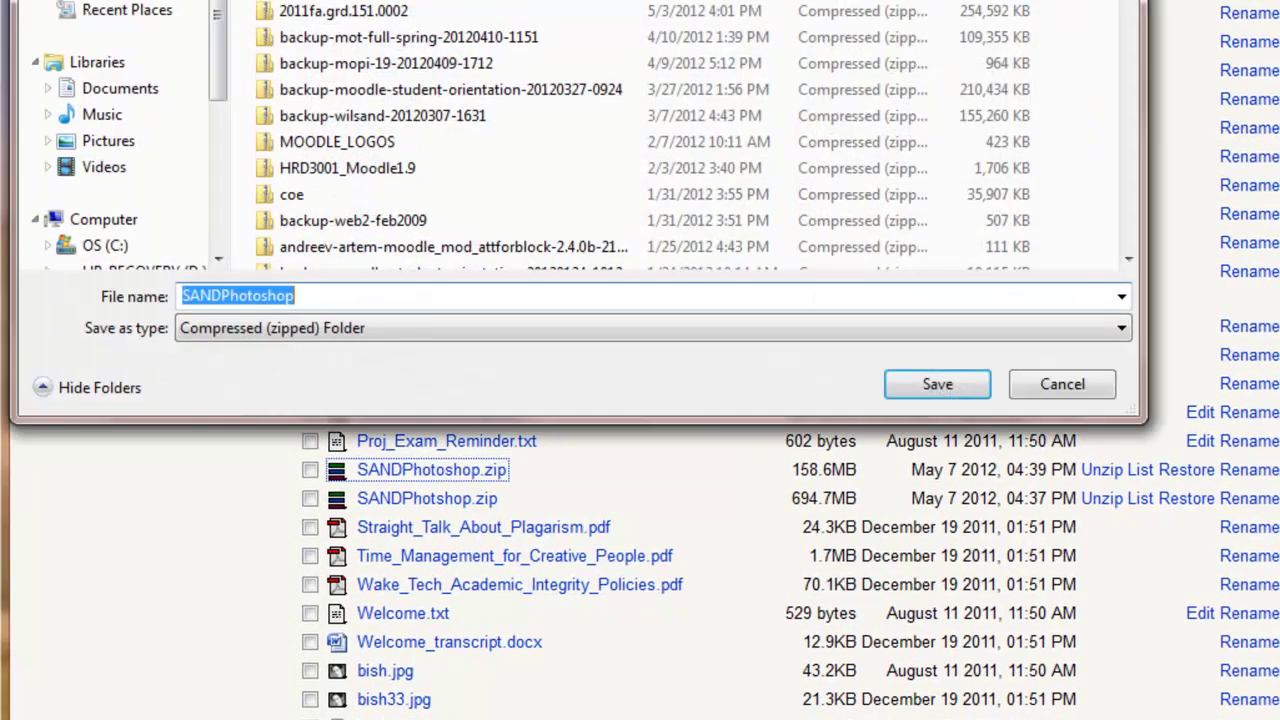
left_click(935, 383)
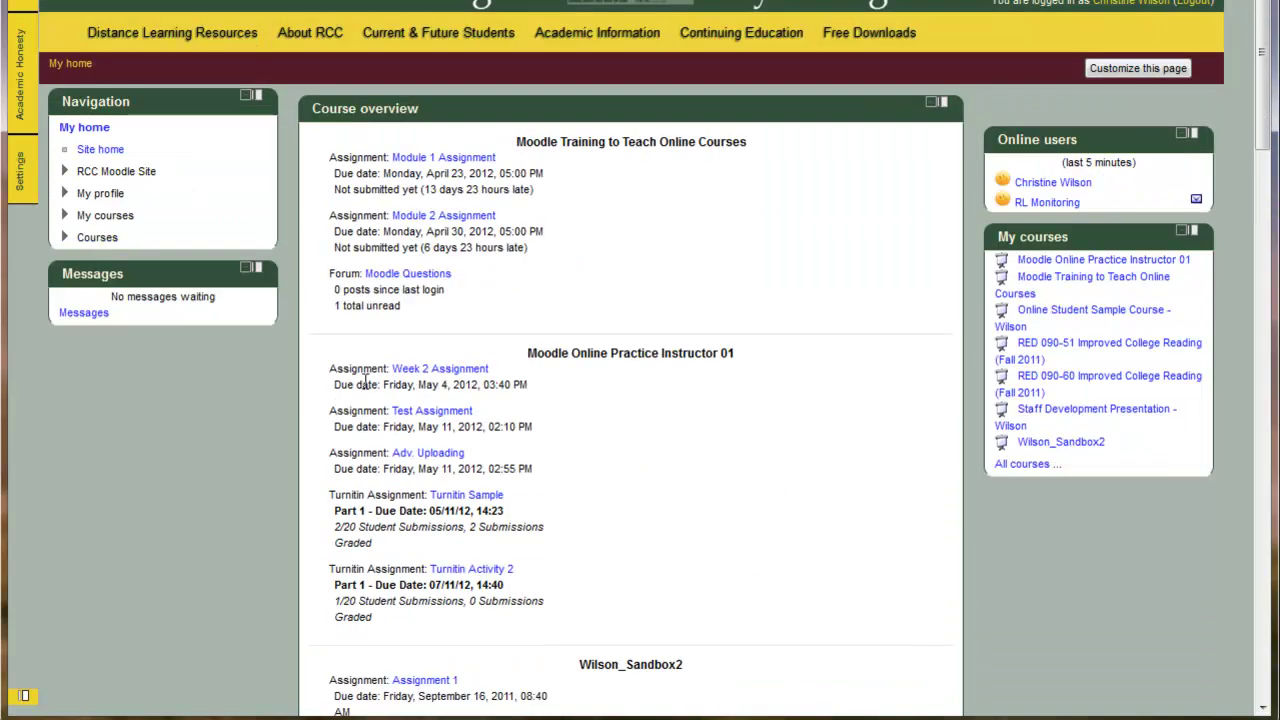
Locate the My private files block on the new site's home page and examine the downloaded zip archive's contents, including Business_Forms
scroll(405, 370, "down", 15)
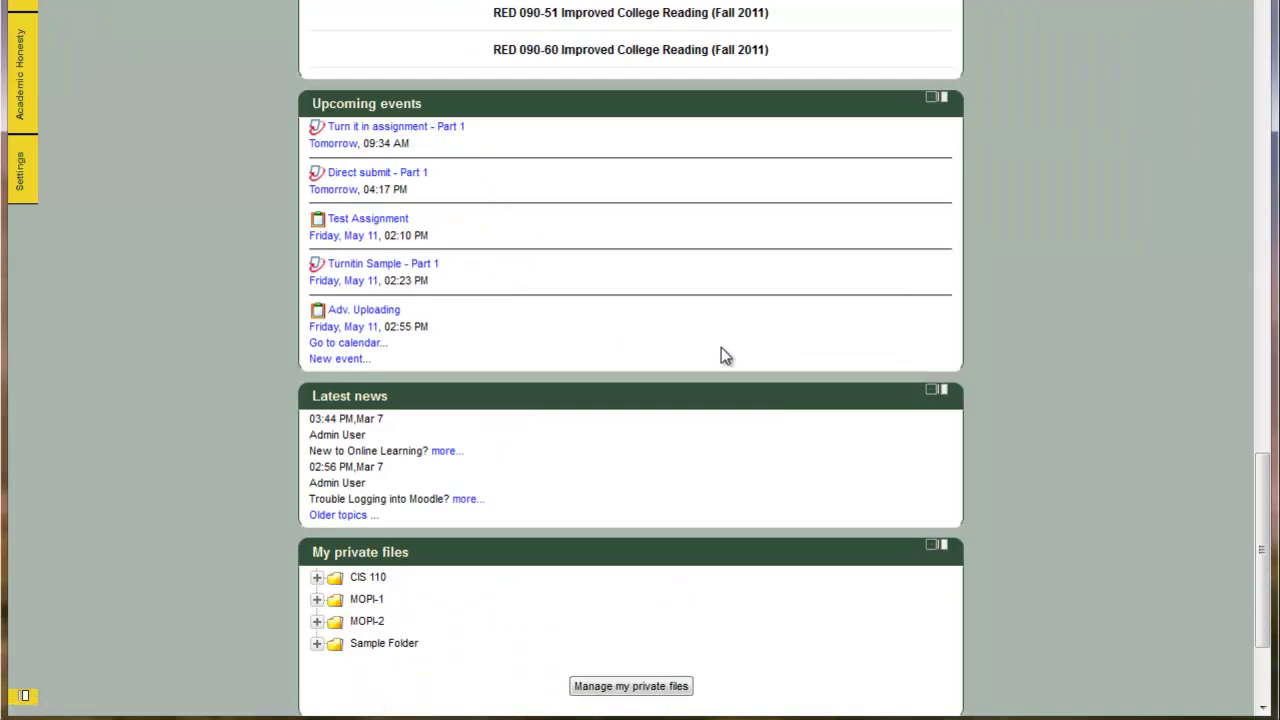
left_click_drag(1265, 597, 1265, 75)
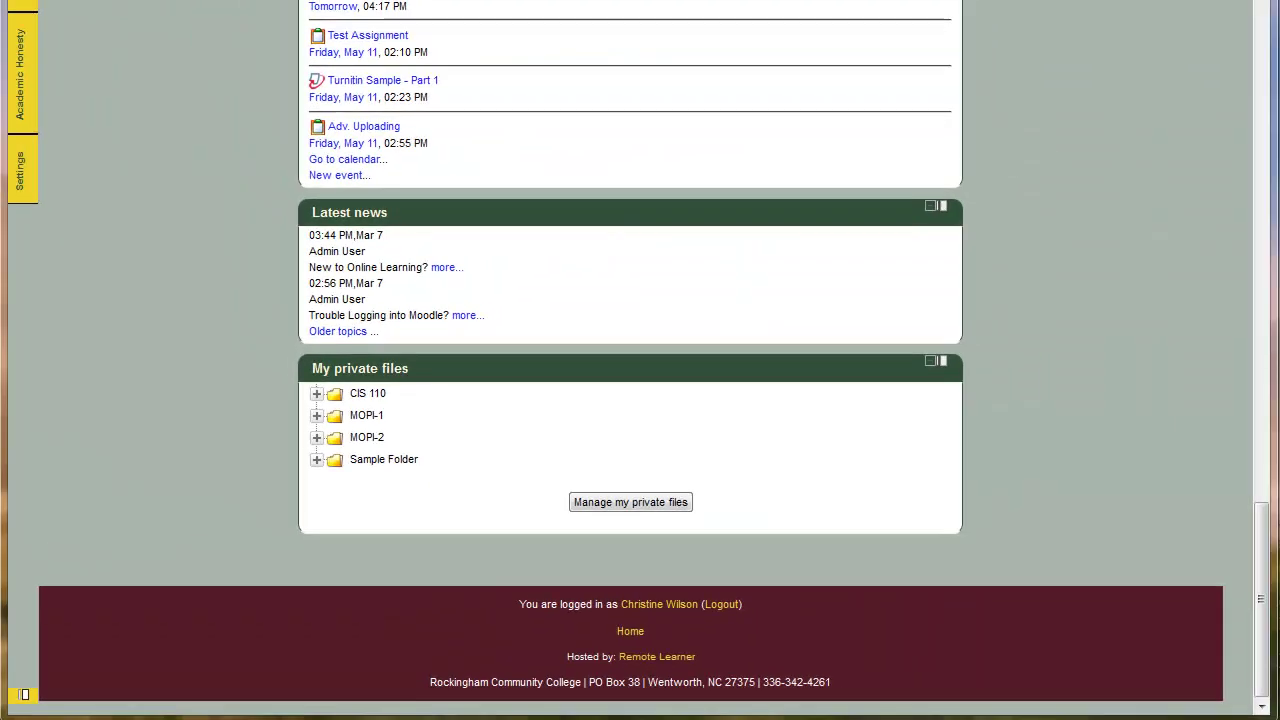
left_click_drag(0, 60, 785, 0)
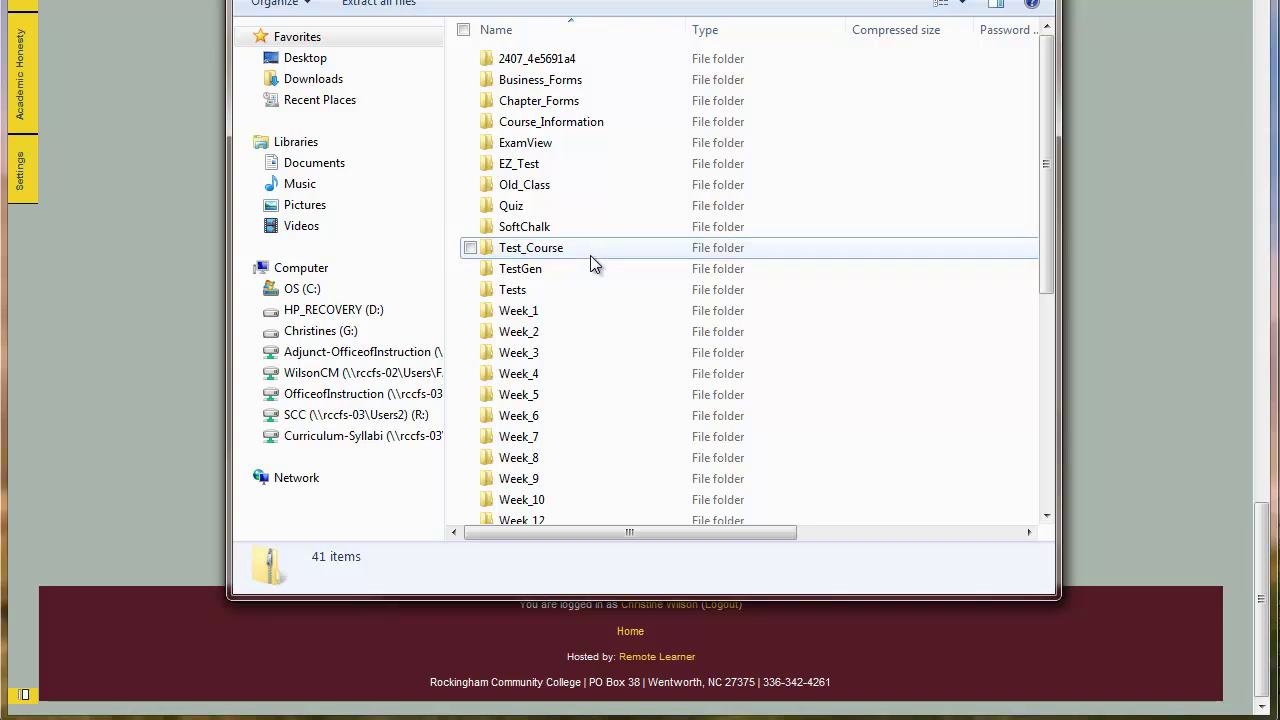
left_click(592, 255)
scroll(569, 251, "down", 6)
scroll(562, 241, "up", 5)
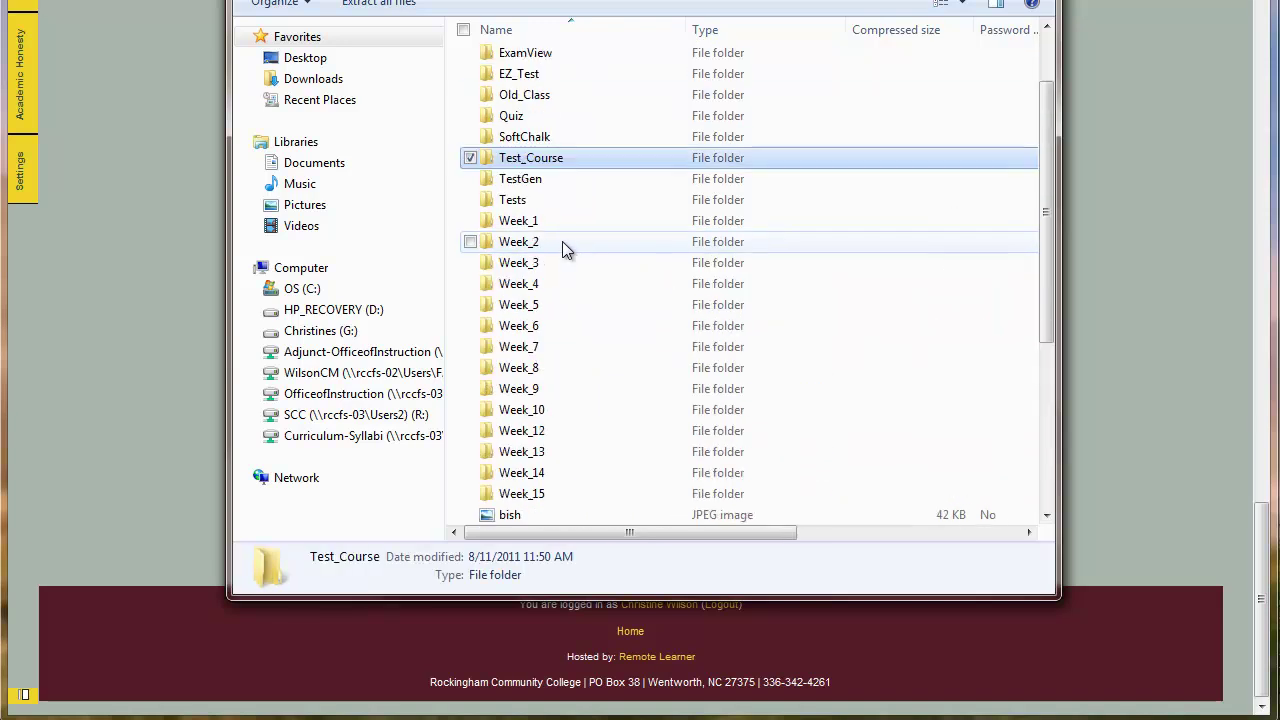
scroll(562, 241, "up", 2)
double_click(543, 84)
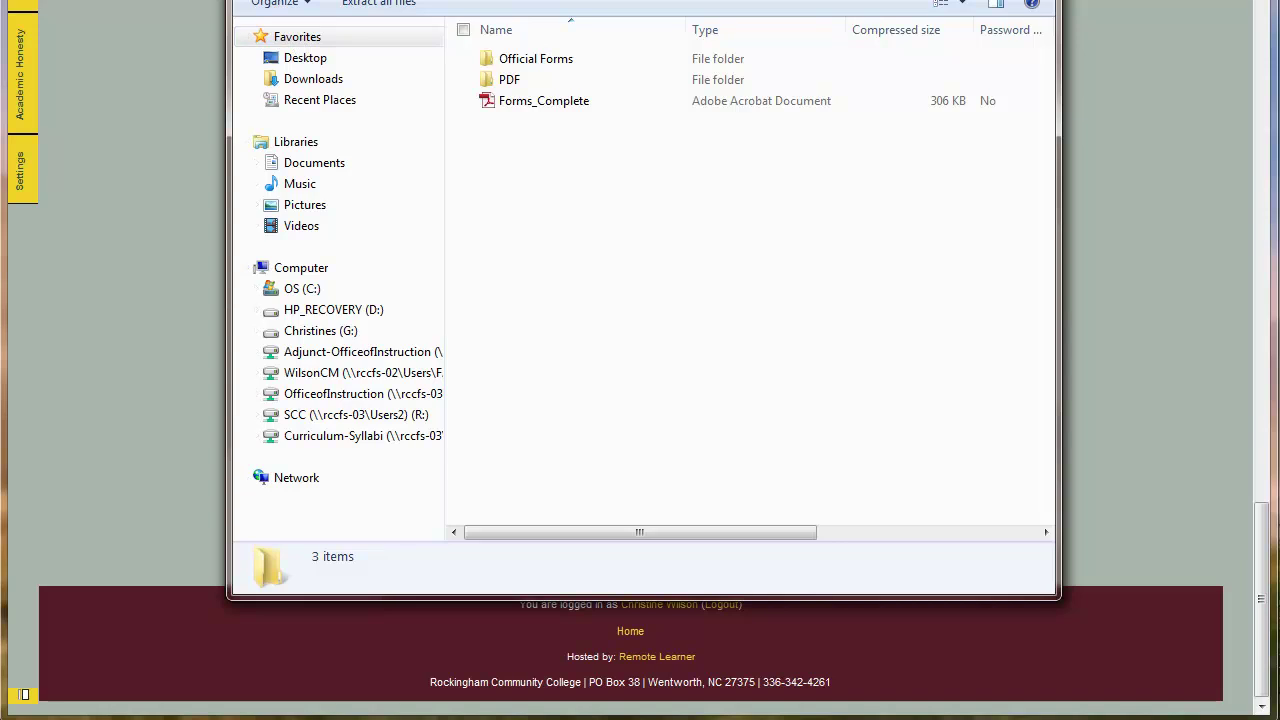
key("BackSpace")
scroll(815, 216, "down", 5)
scroll(815, 216, "down", 2)
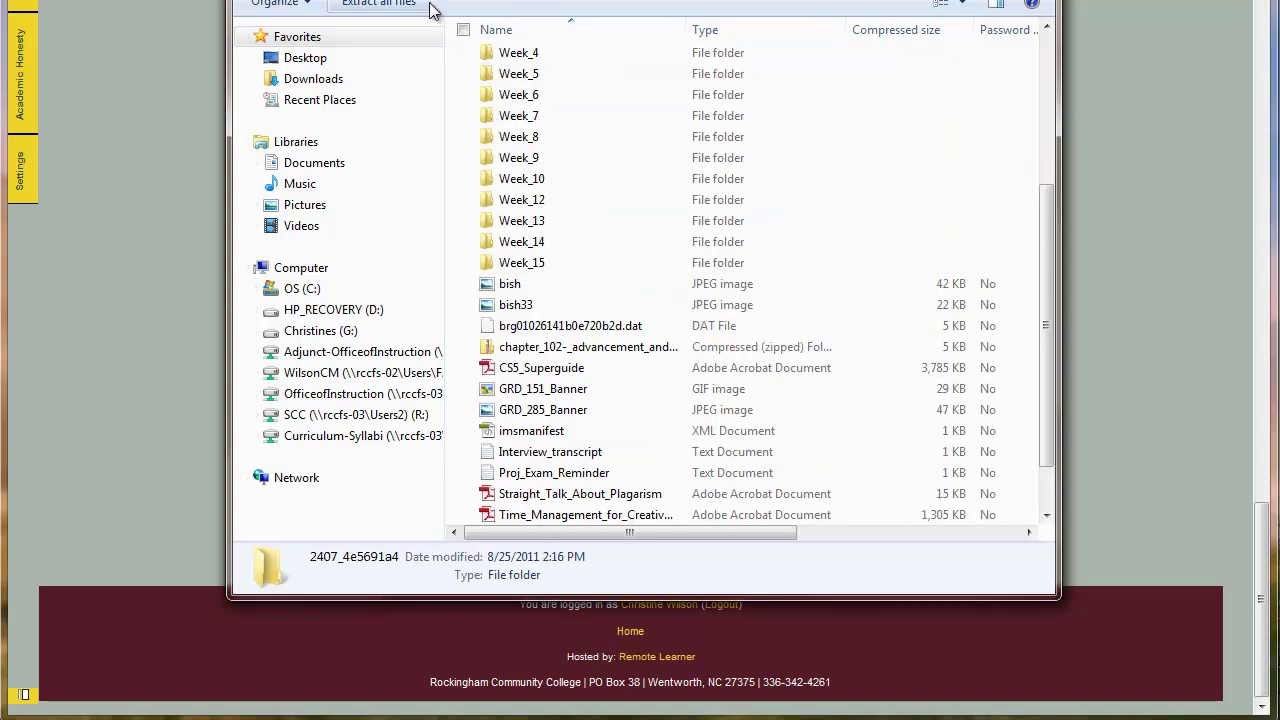
scroll(651, 190, "down", 1)
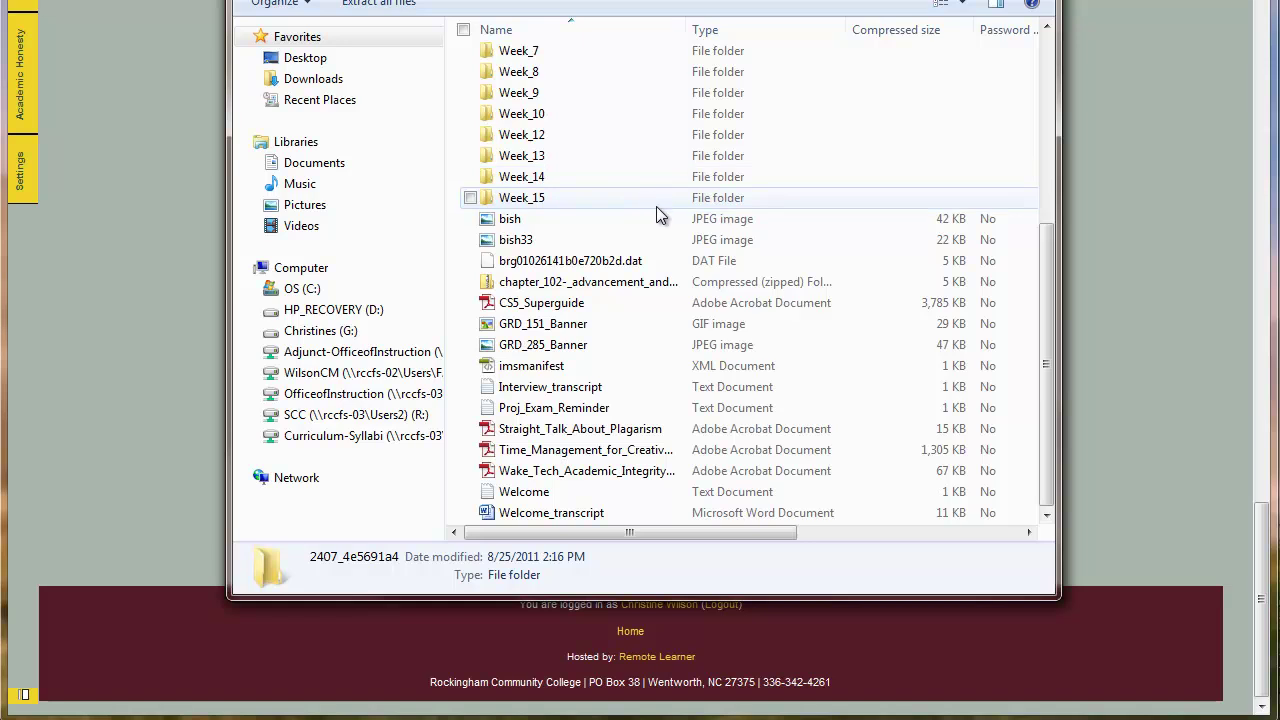
scroll(660, 214, "up", 5)
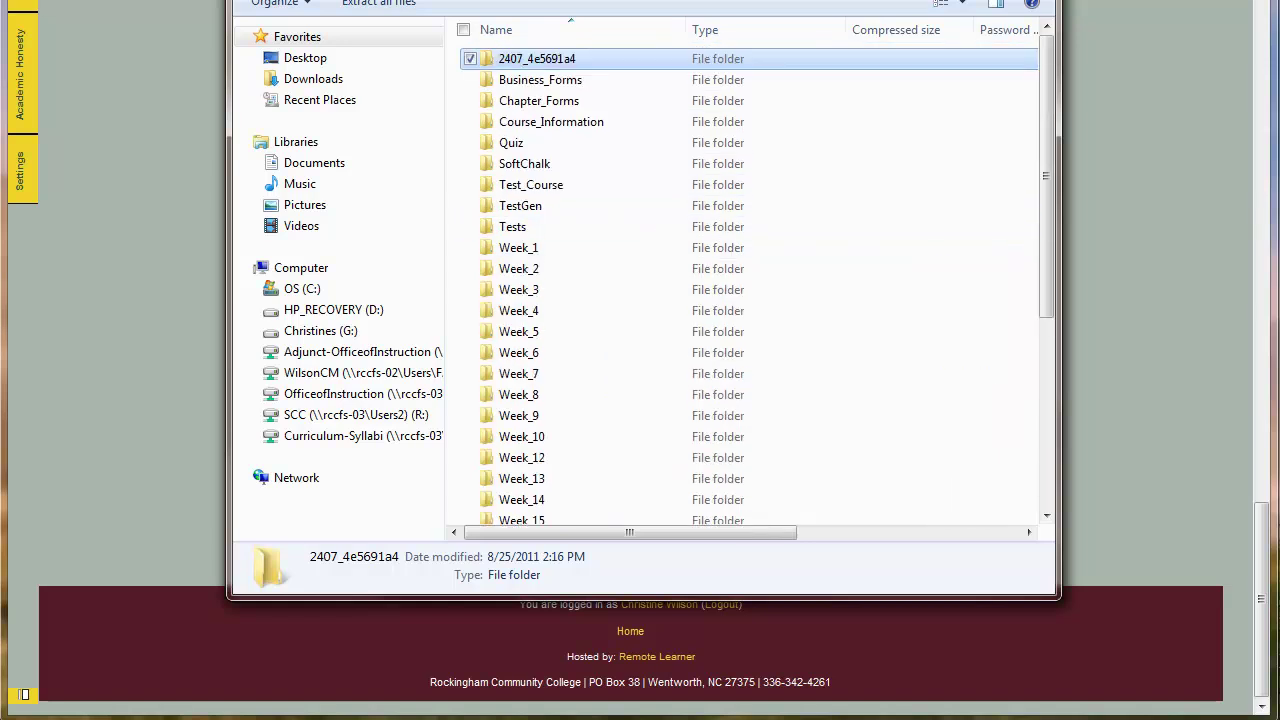
left_click(1036, 0)
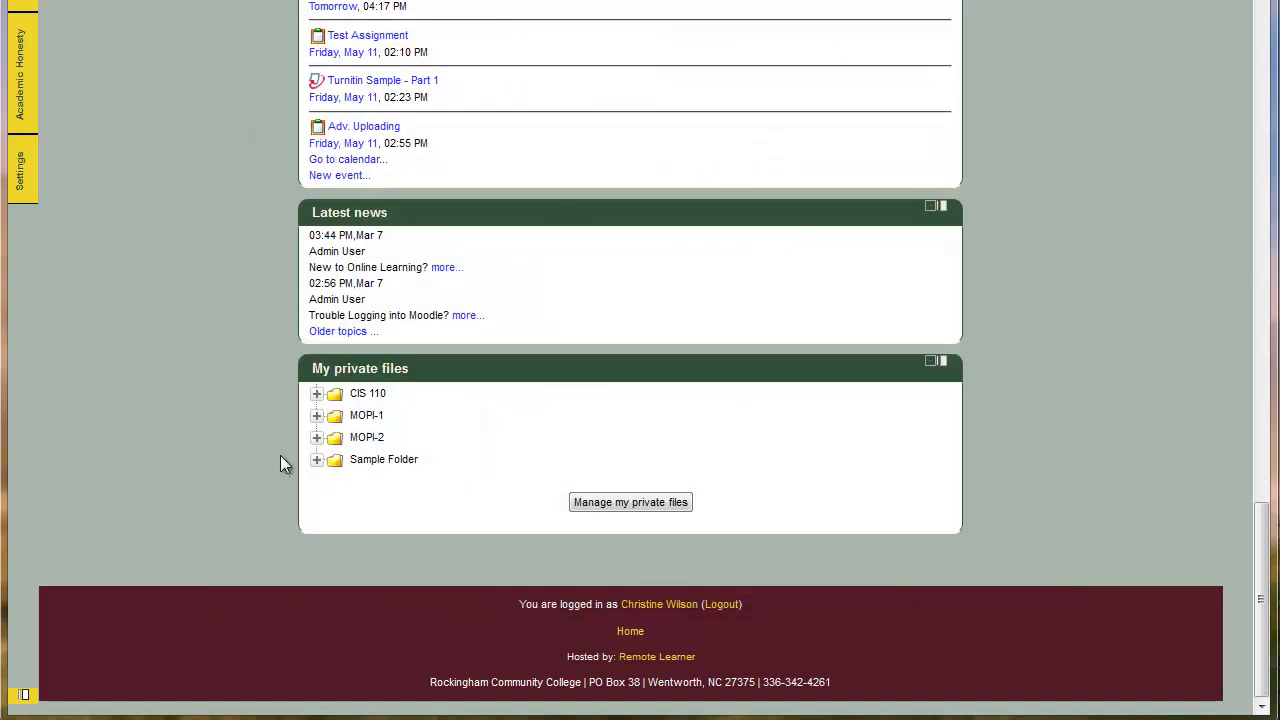
Create a folder named SAND Photoshop in the private files and open it
left_click(624, 508)
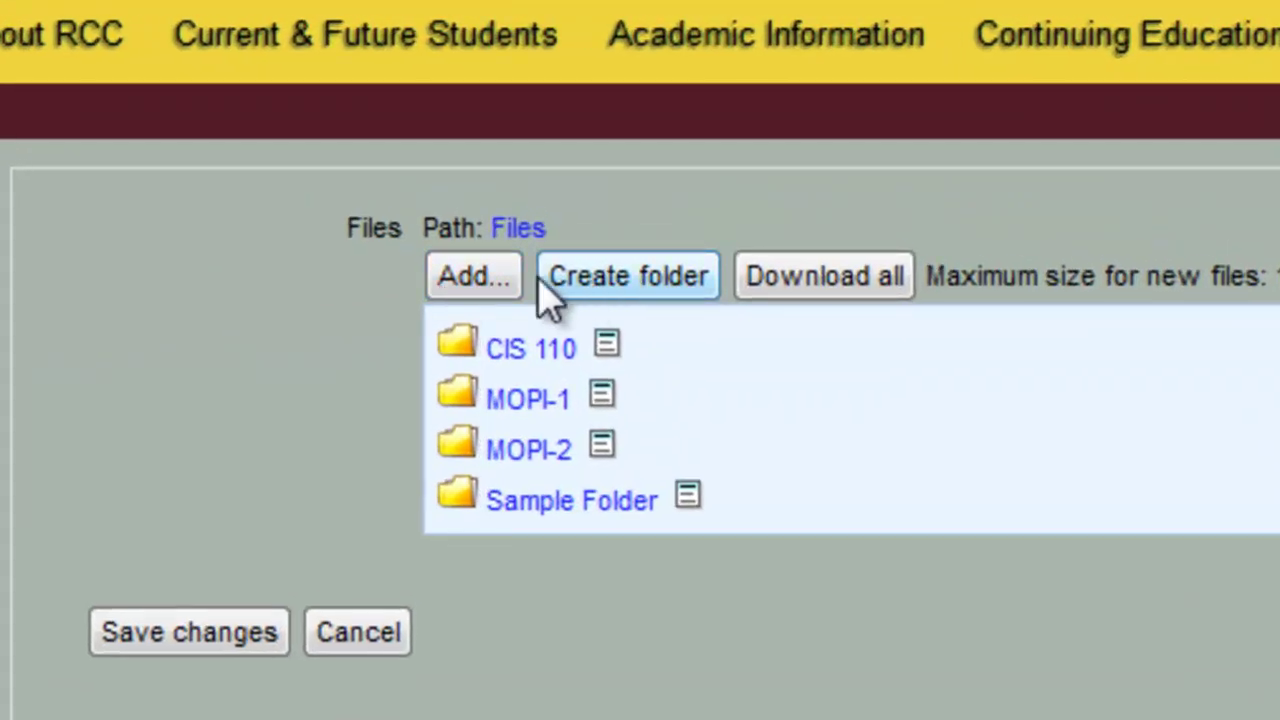
left_click(560, 168)
left_click(720, 373)
type("SAND Photoshop")
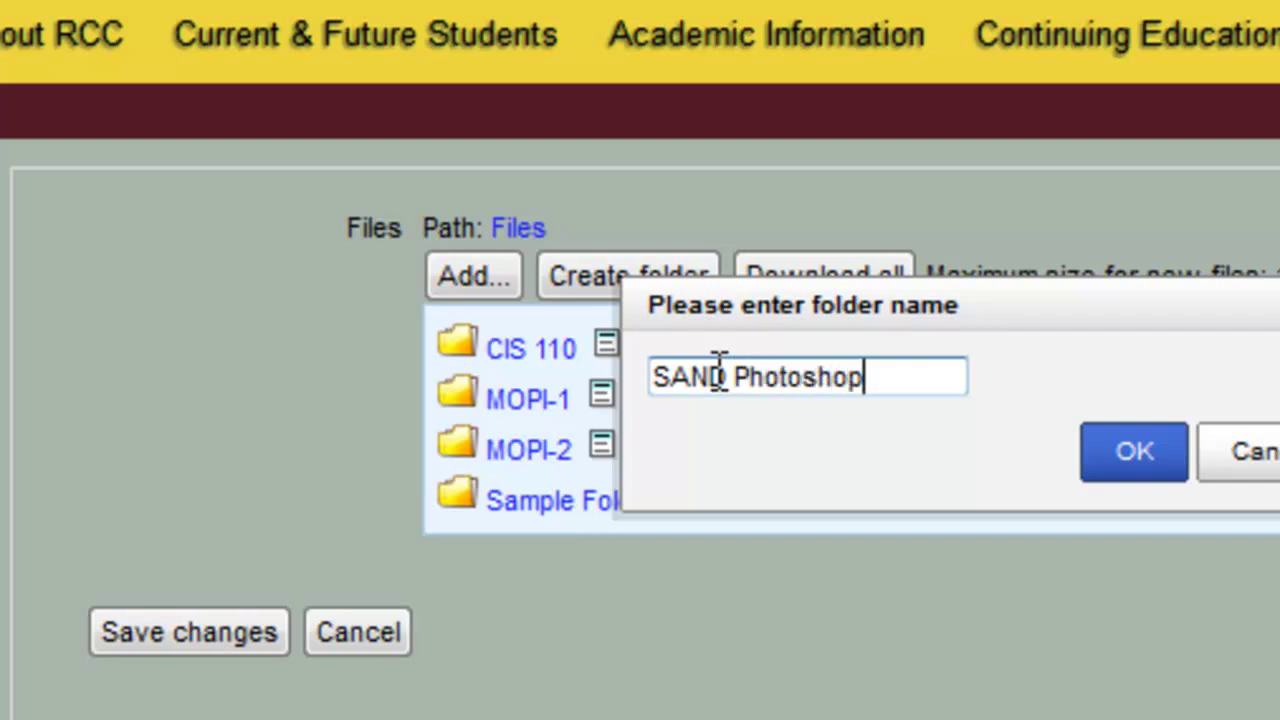
left_click(1130, 455)
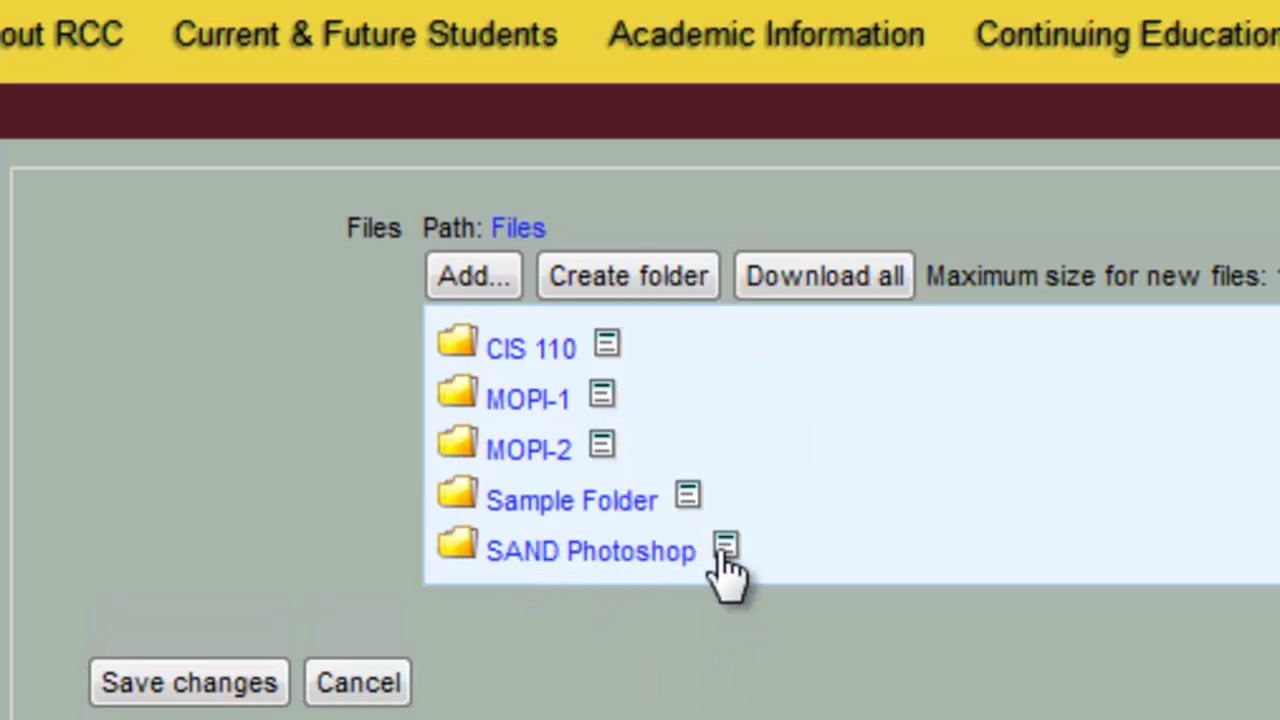
left_click(601, 555)
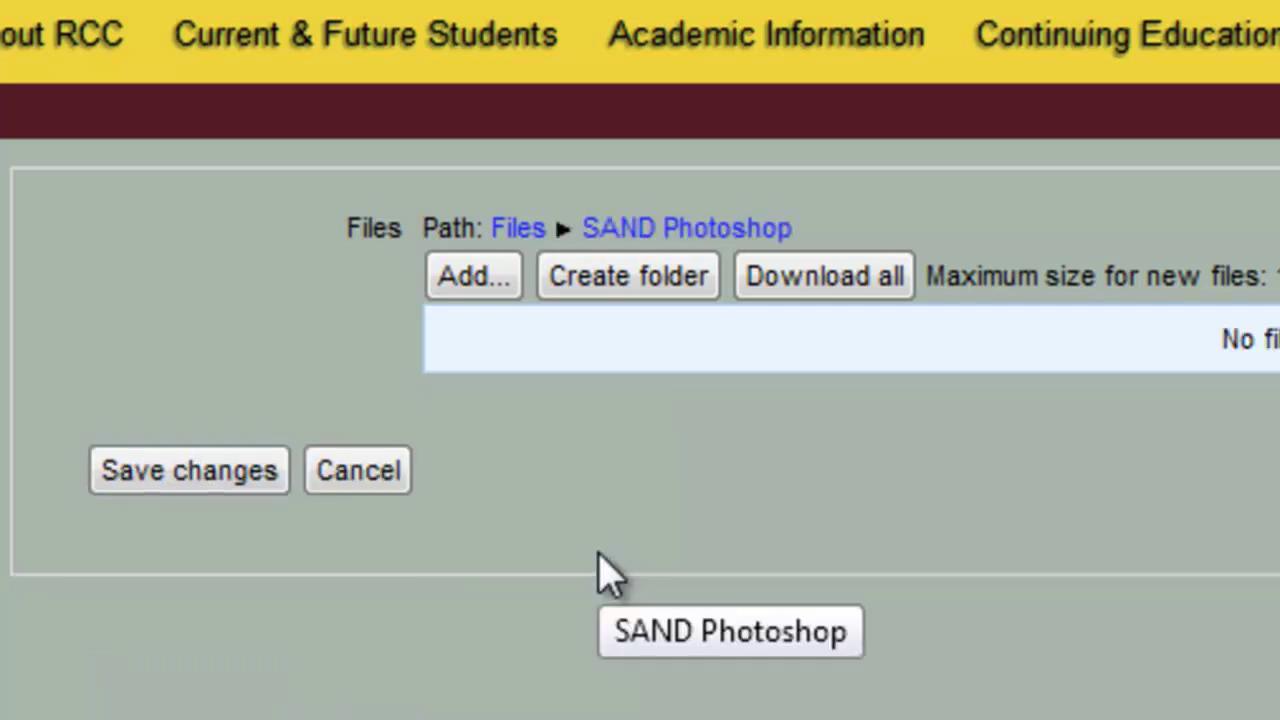
Try to upload the SANDPhotoshop zip archive from the desktop's downloaded courses folder into the SAND Photoshop folder
left_click(465, 280)
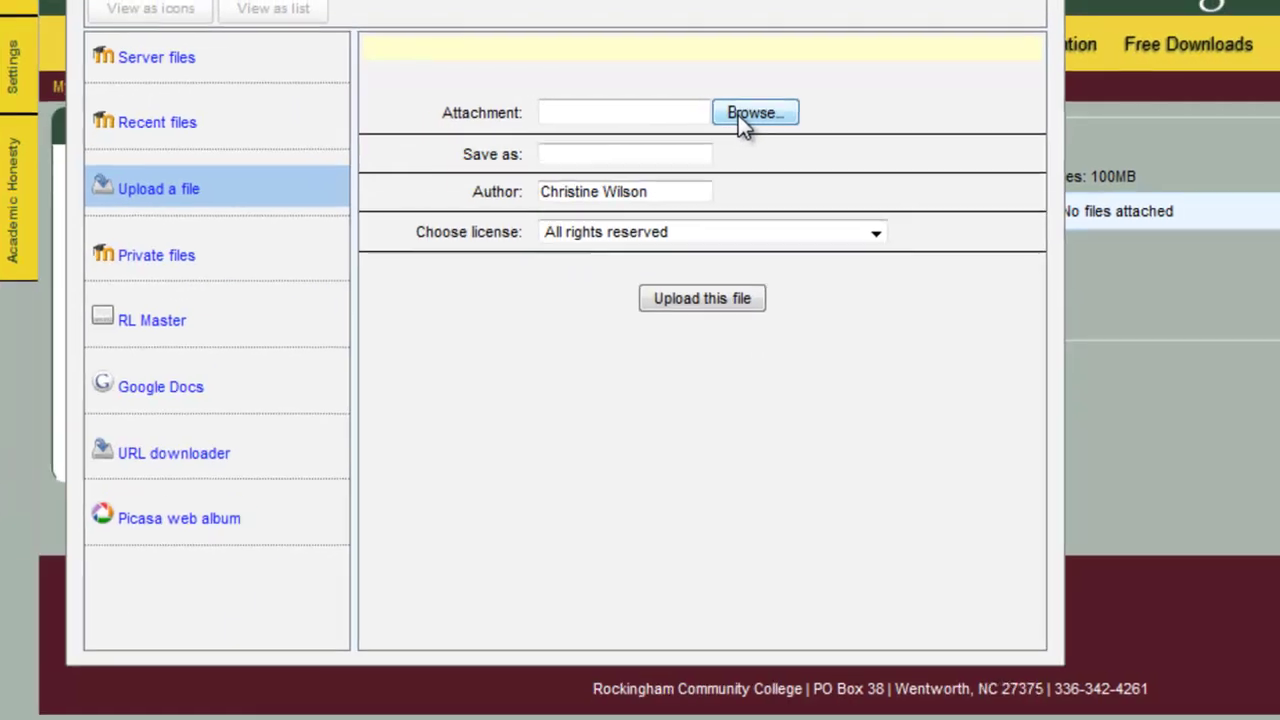
left_click(750, 113)
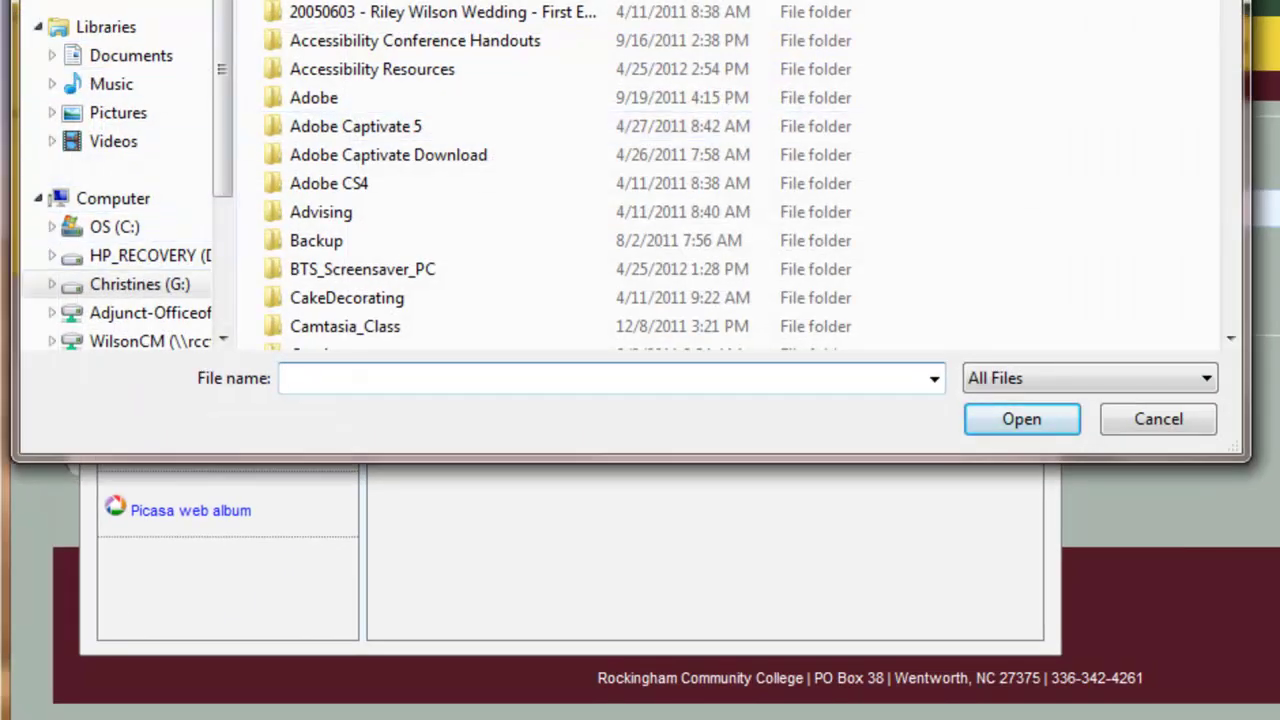
left_click(118, 0)
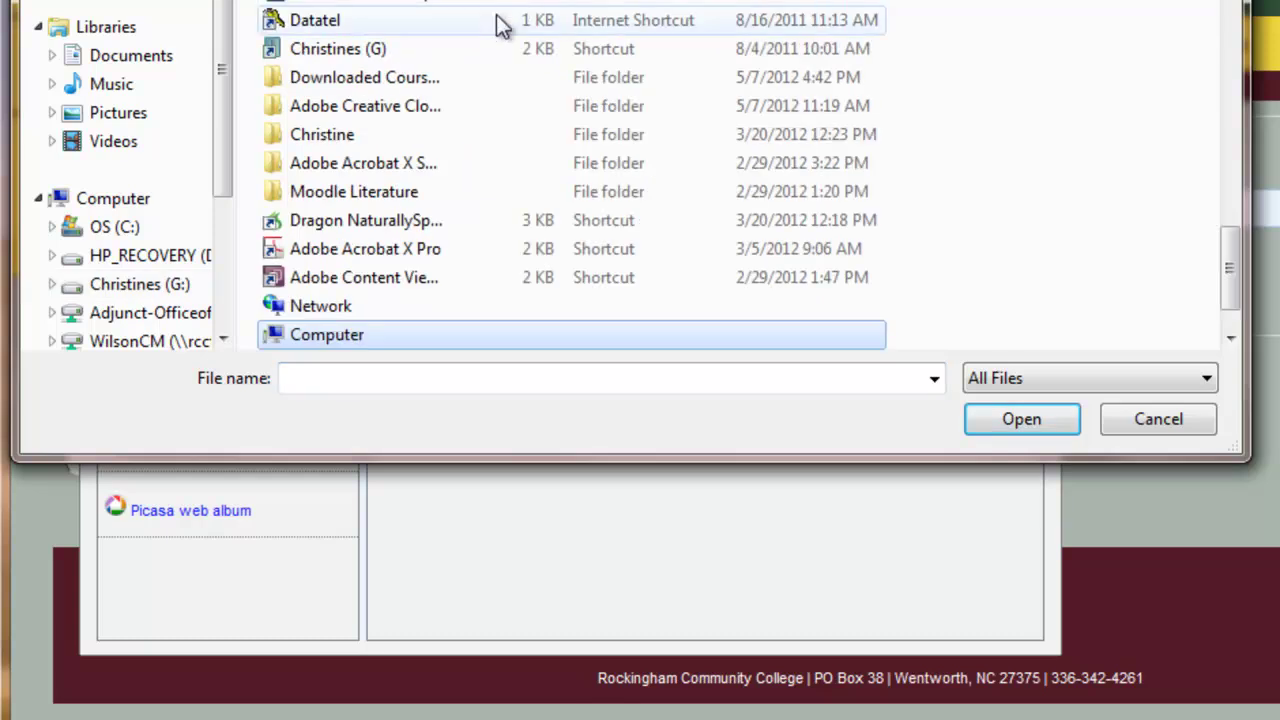
double_click(323, 78)
left_click(312, 0)
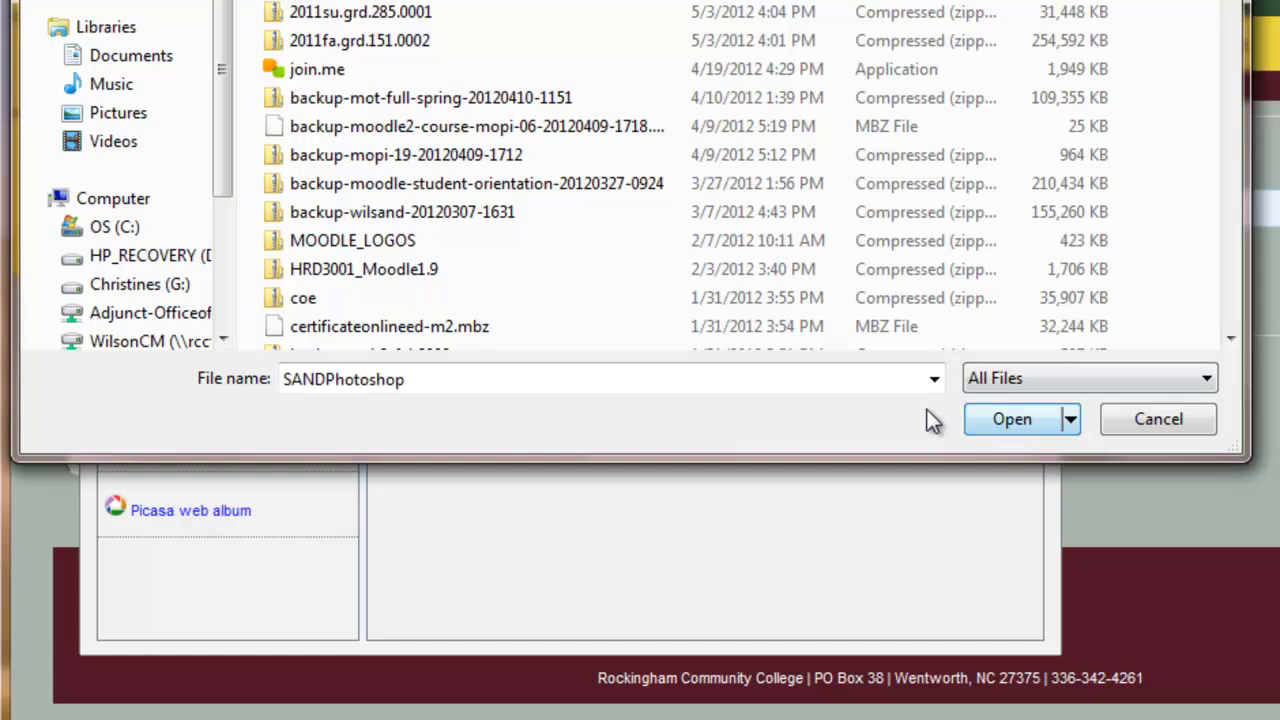
left_click(1029, 419)
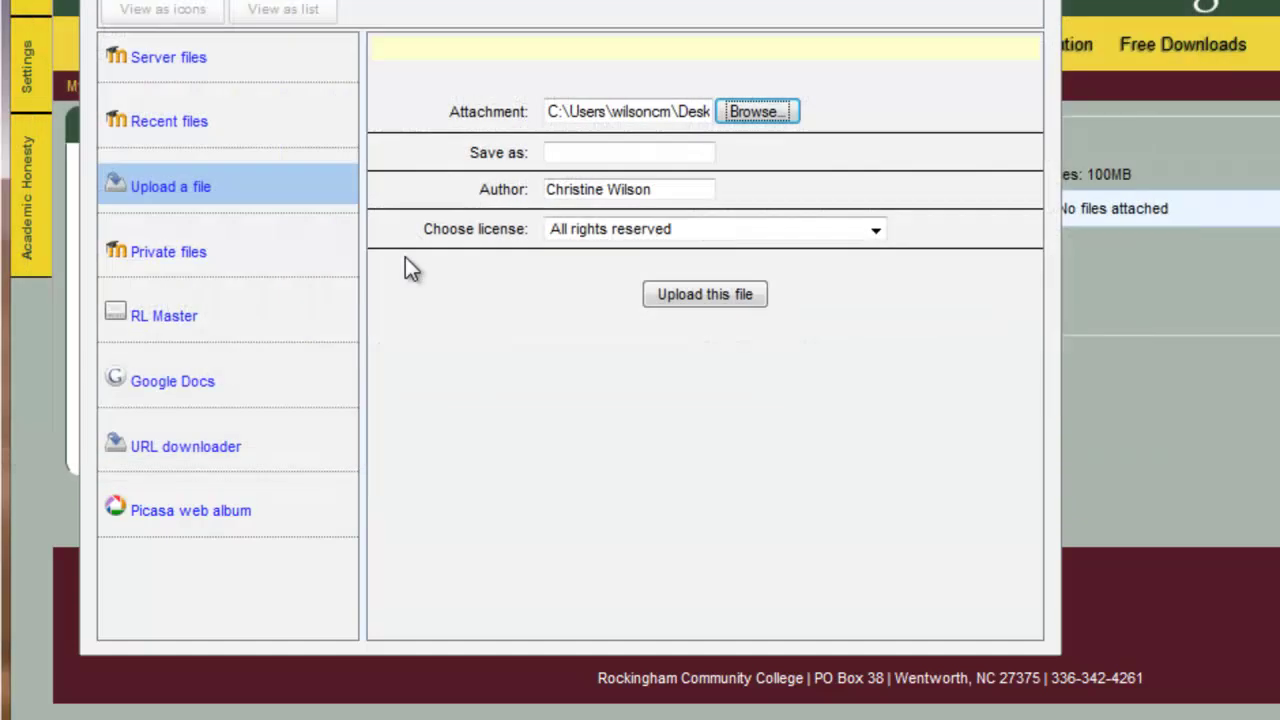
left_click(698, 296)
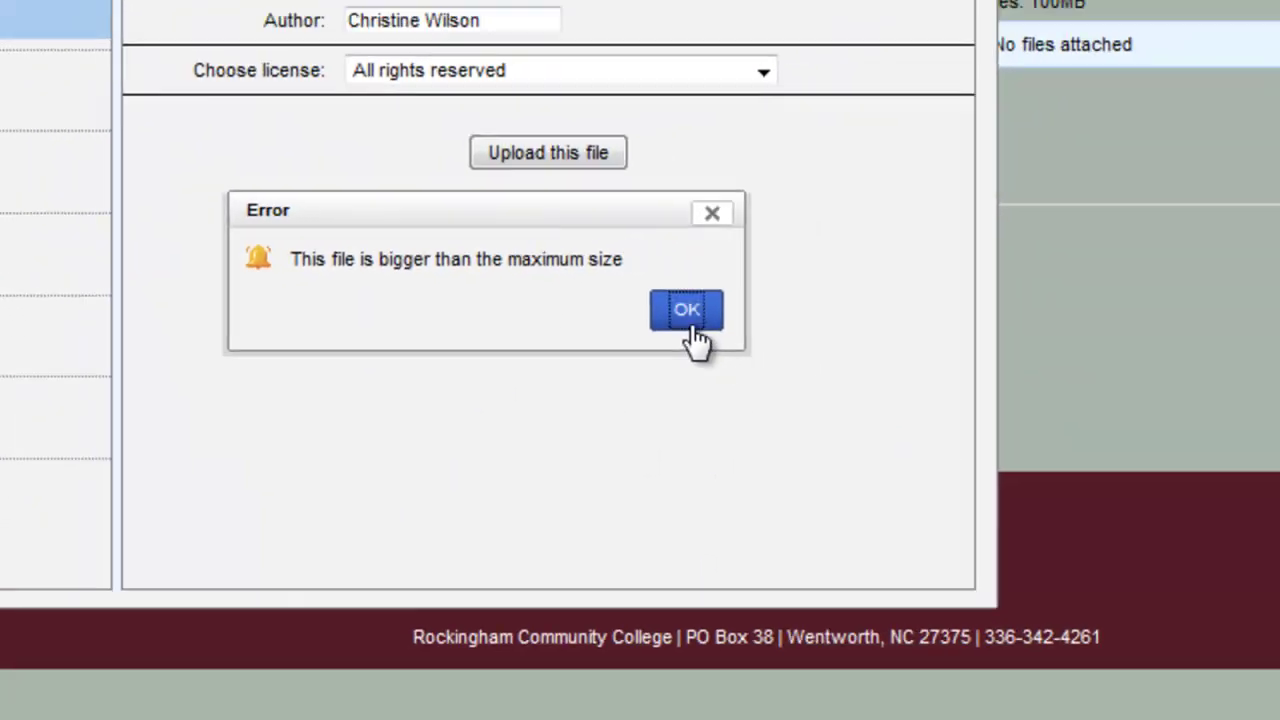
left_click(750, 316)
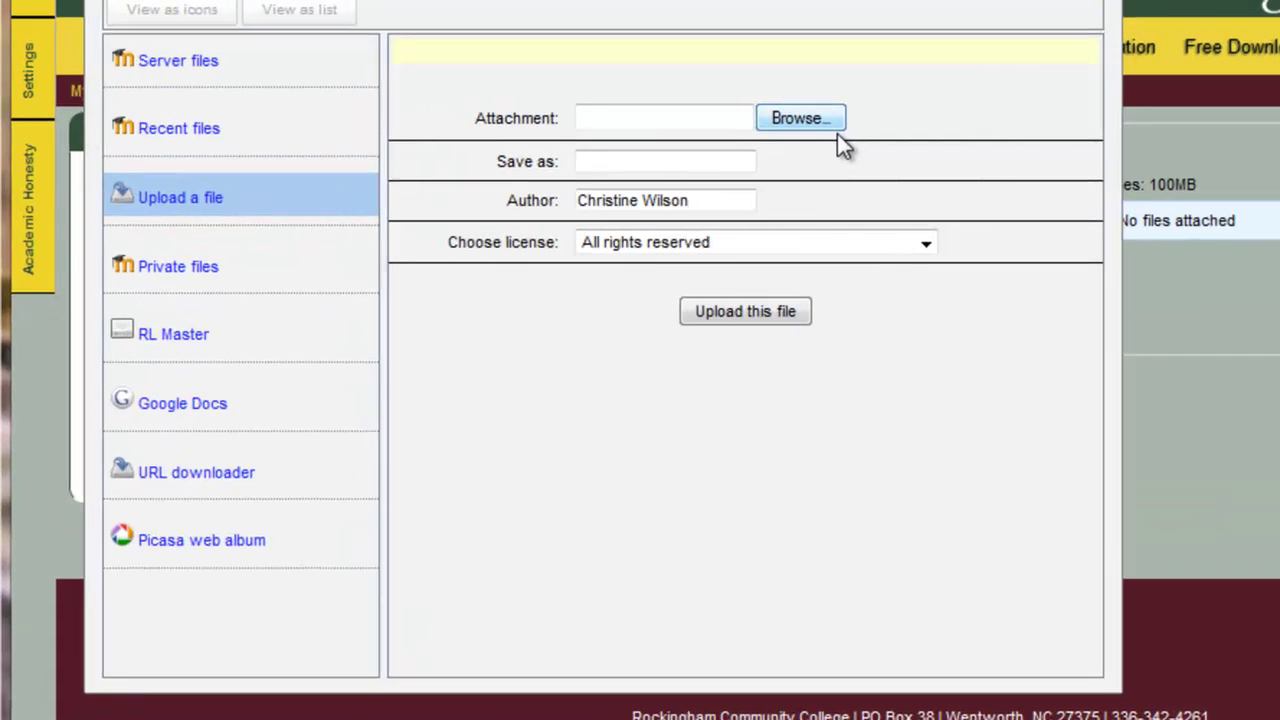
Upload SANDPhotoshop.zip from the computer to the SAND Photoshop folder and unzip it there
left_click(824, 120)
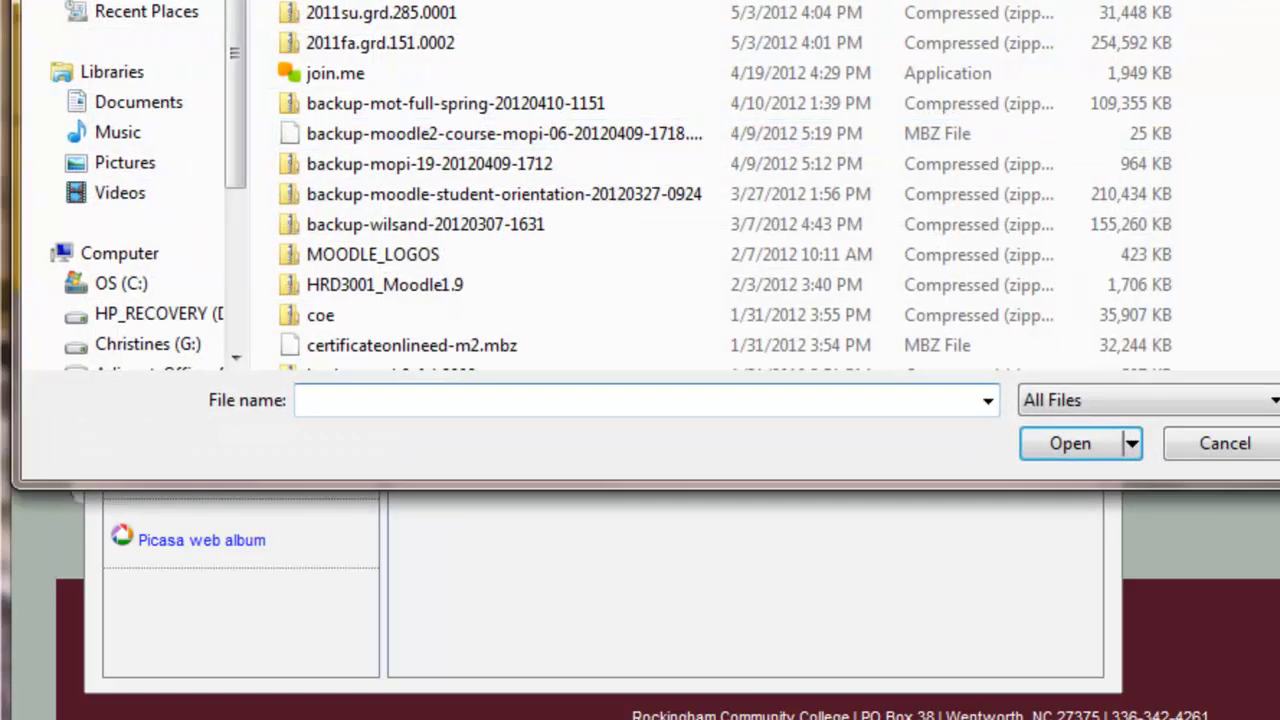
left_click(408, 0)
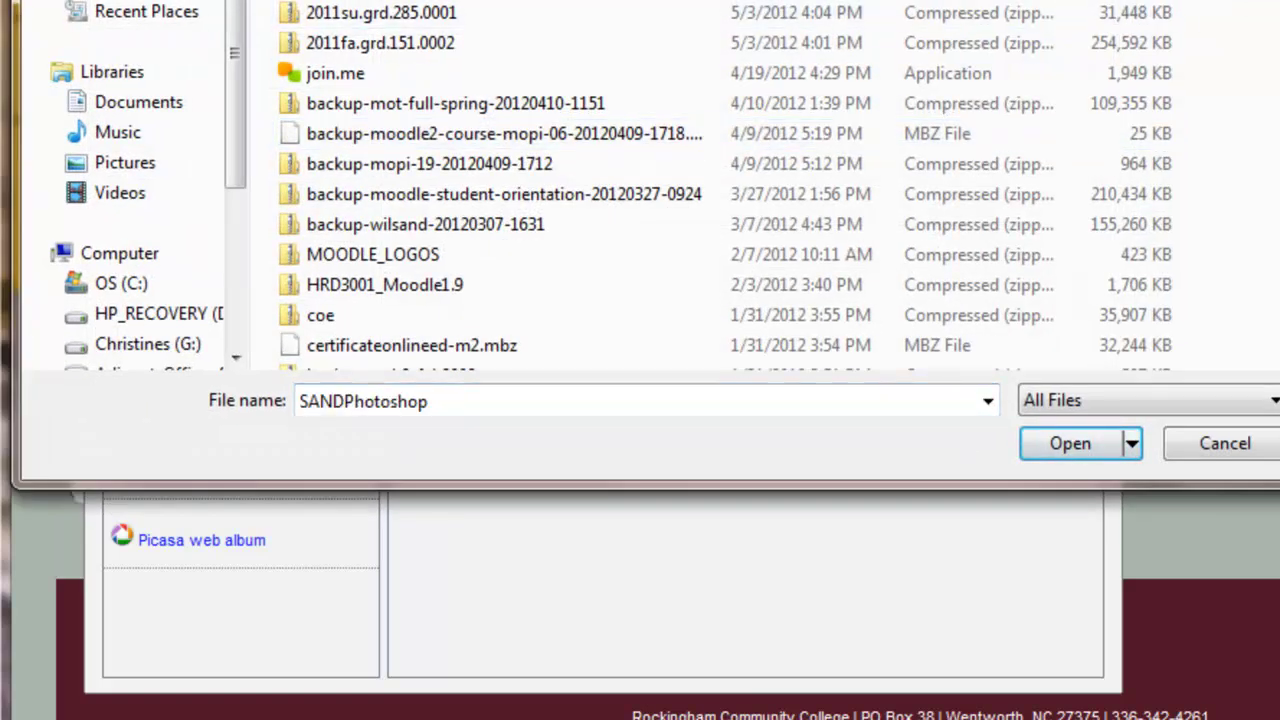
left_click(1069, 440)
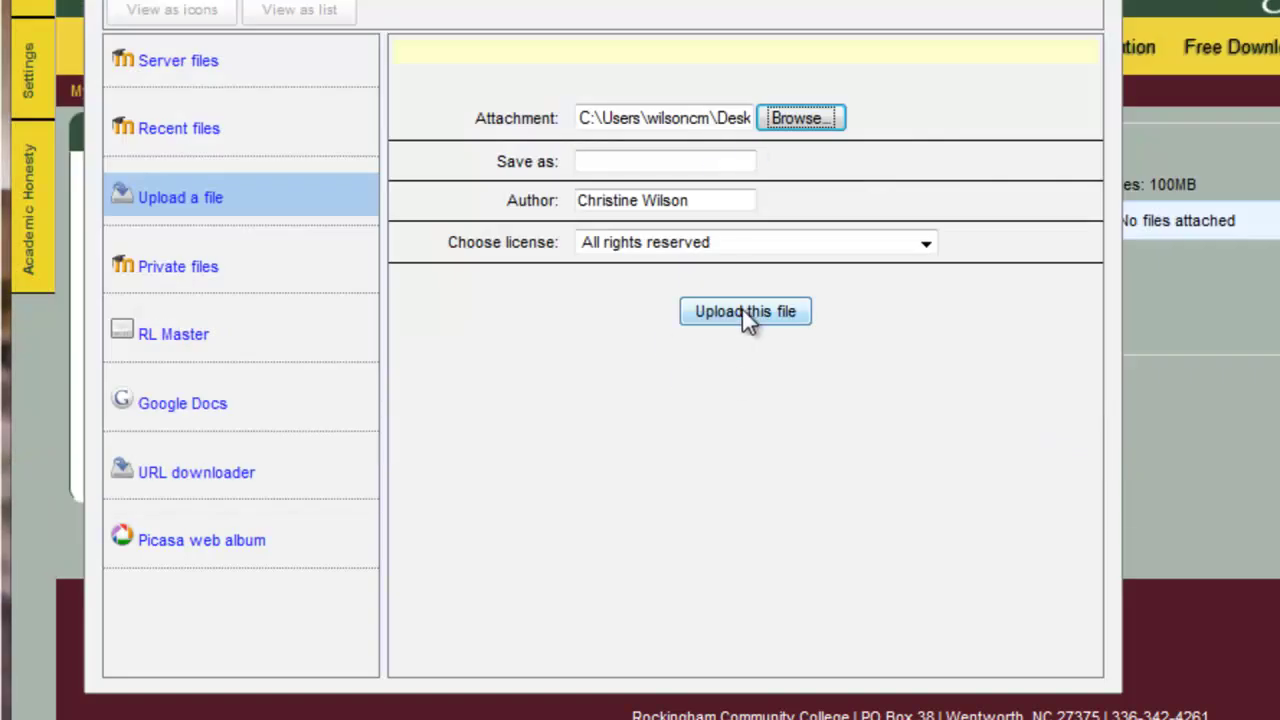
left_click(740, 312)
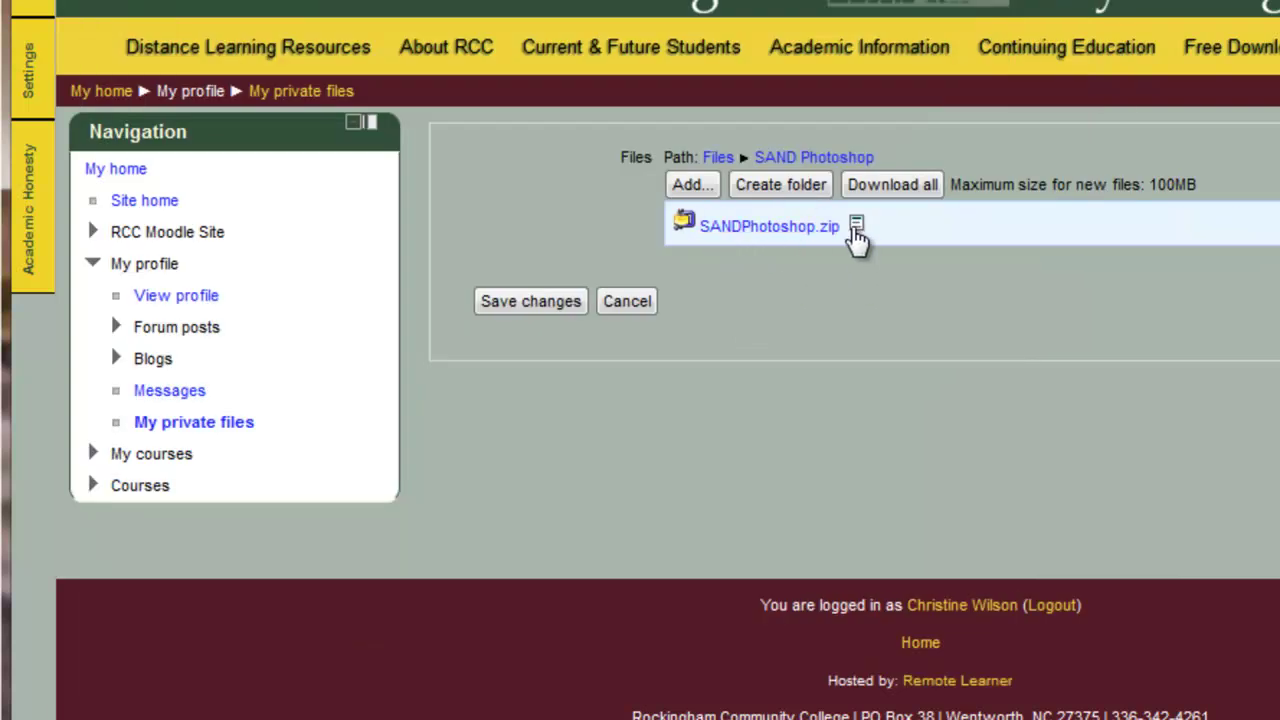
left_click(857, 227)
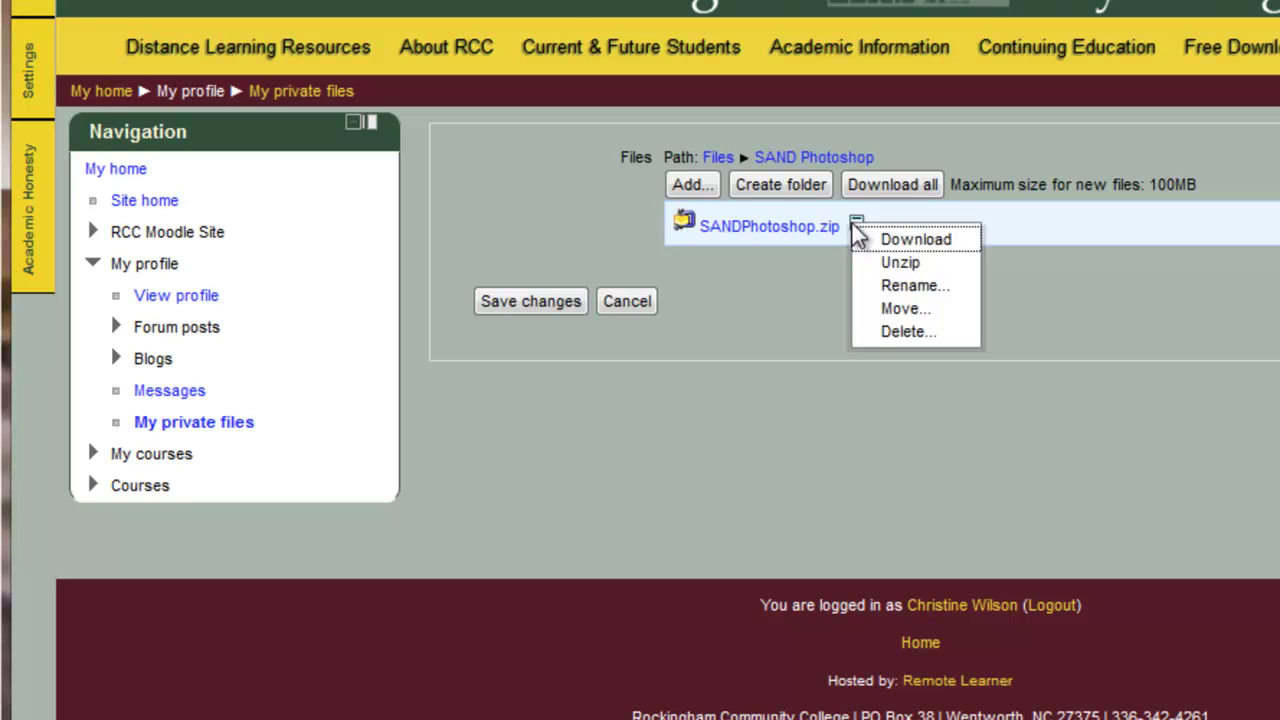
left_click(905, 264)
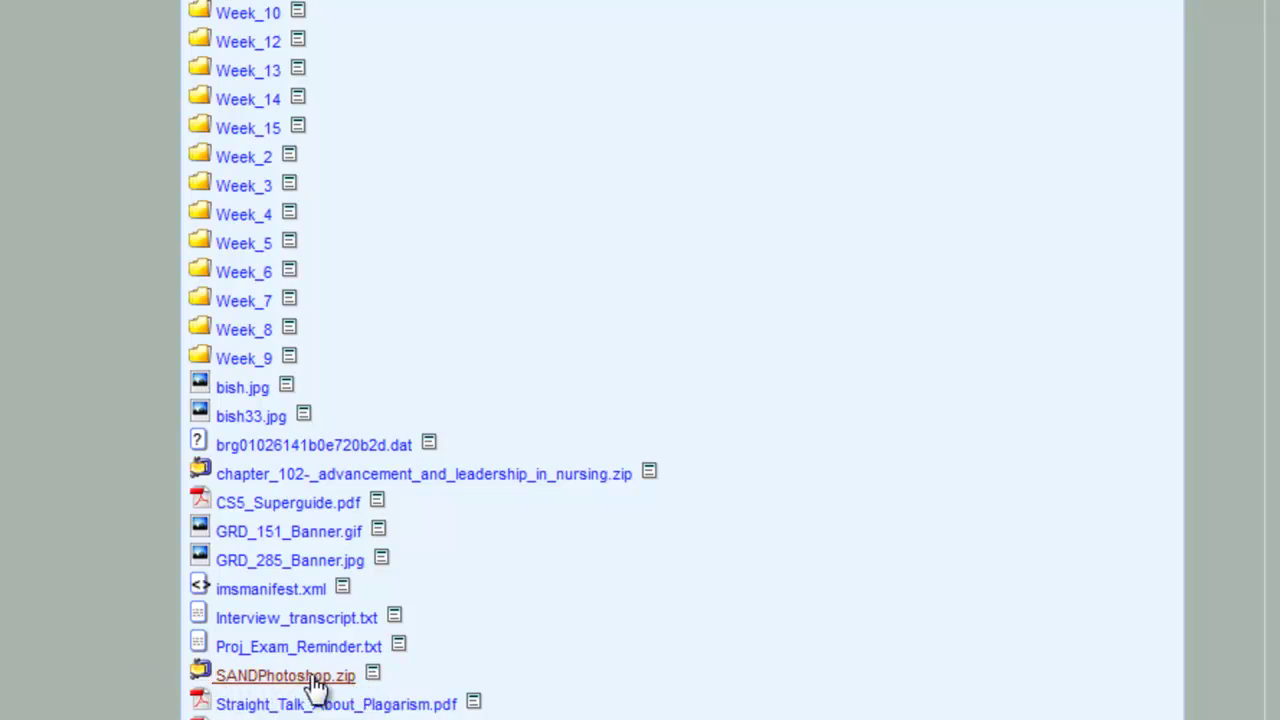
Delete SANDPhotoshop.zip from the unzipped files and save the changes to the private files
left_click(372, 674)
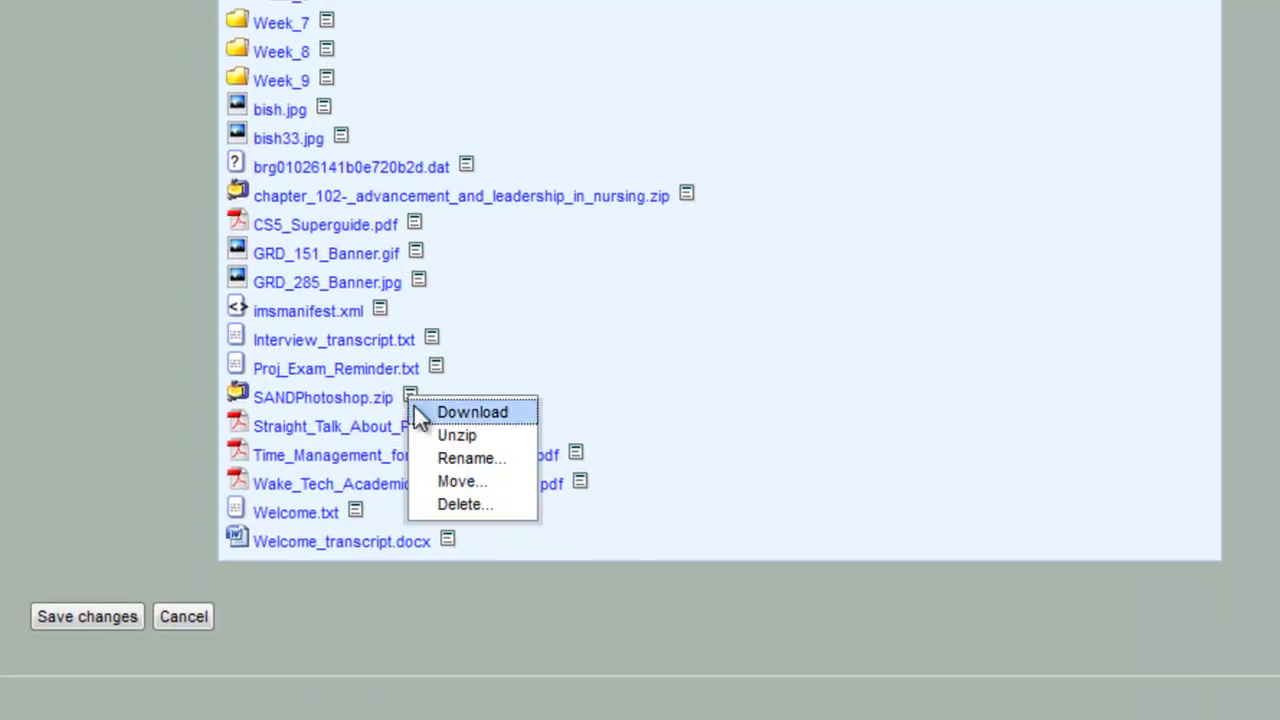
left_click(448, 508)
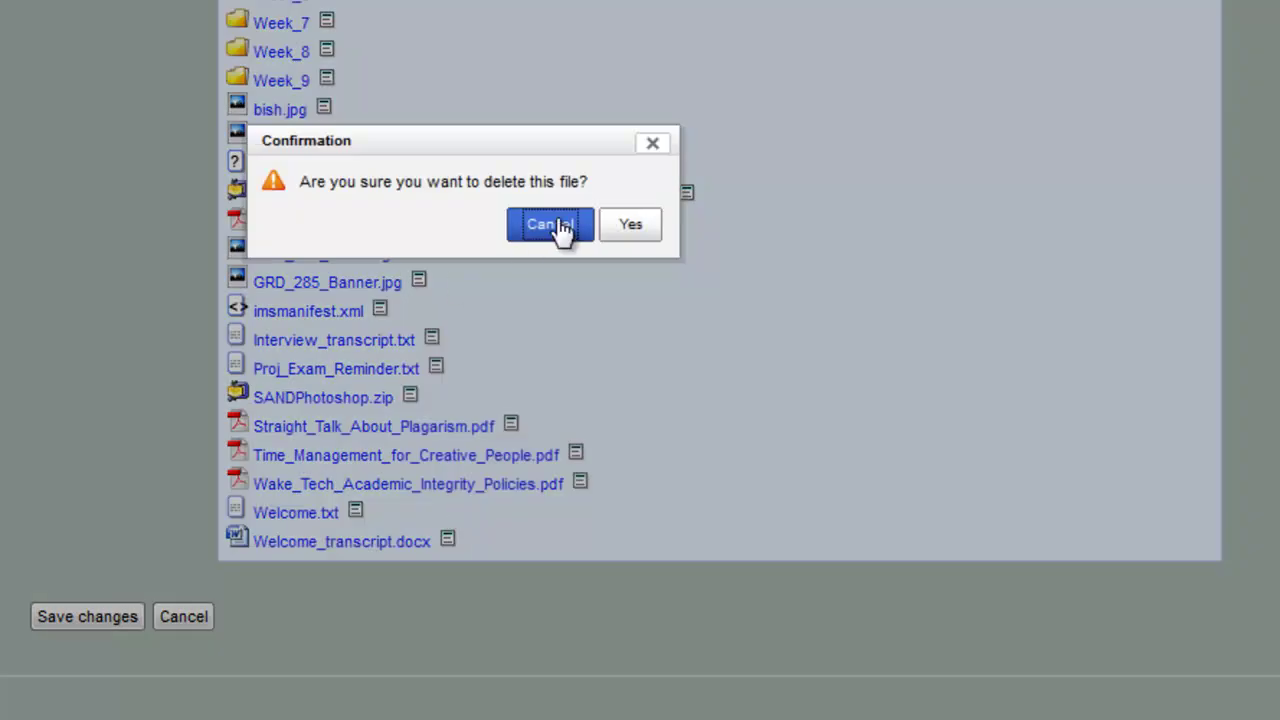
left_click(622, 230)
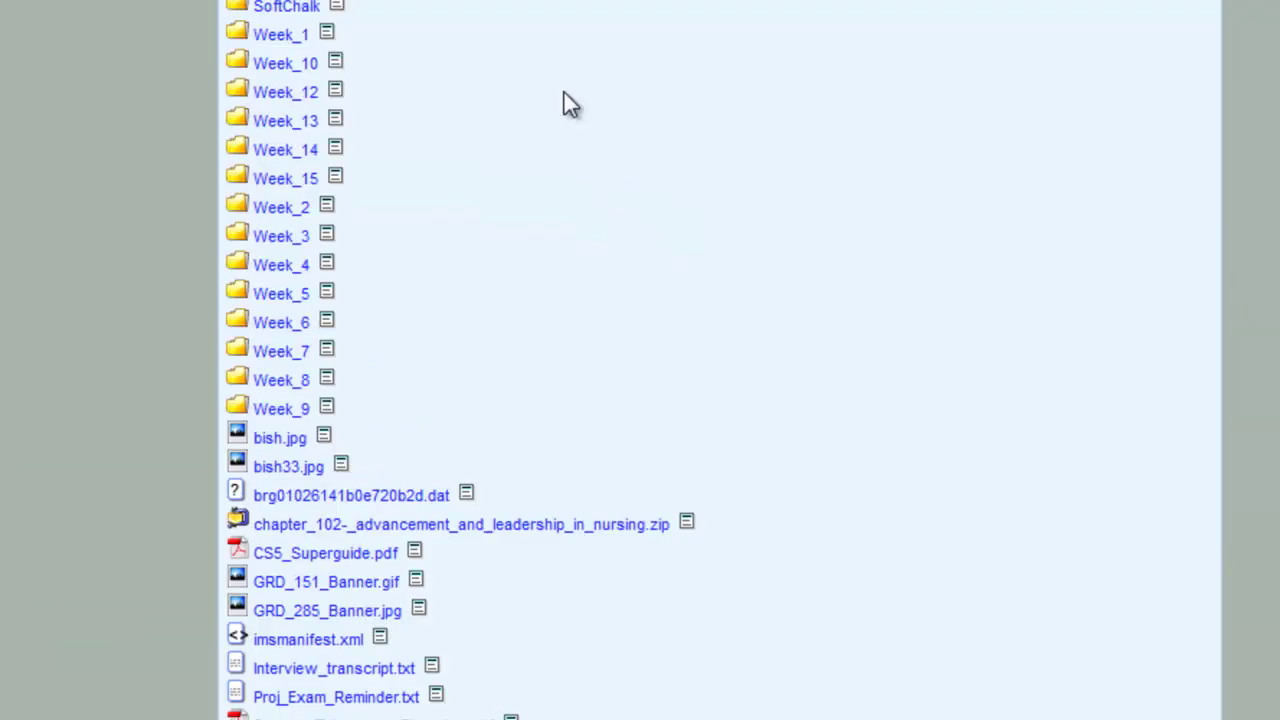
scroll(392, 130, "down", 3)
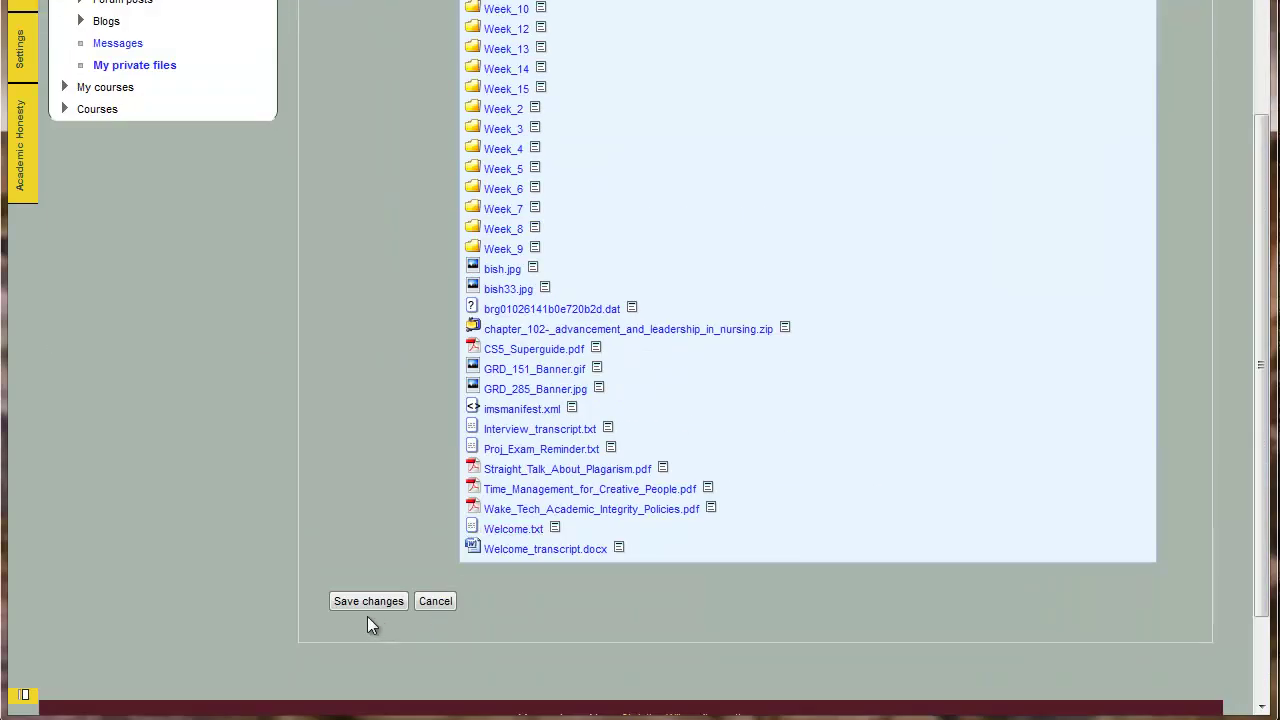
left_click(362, 600)
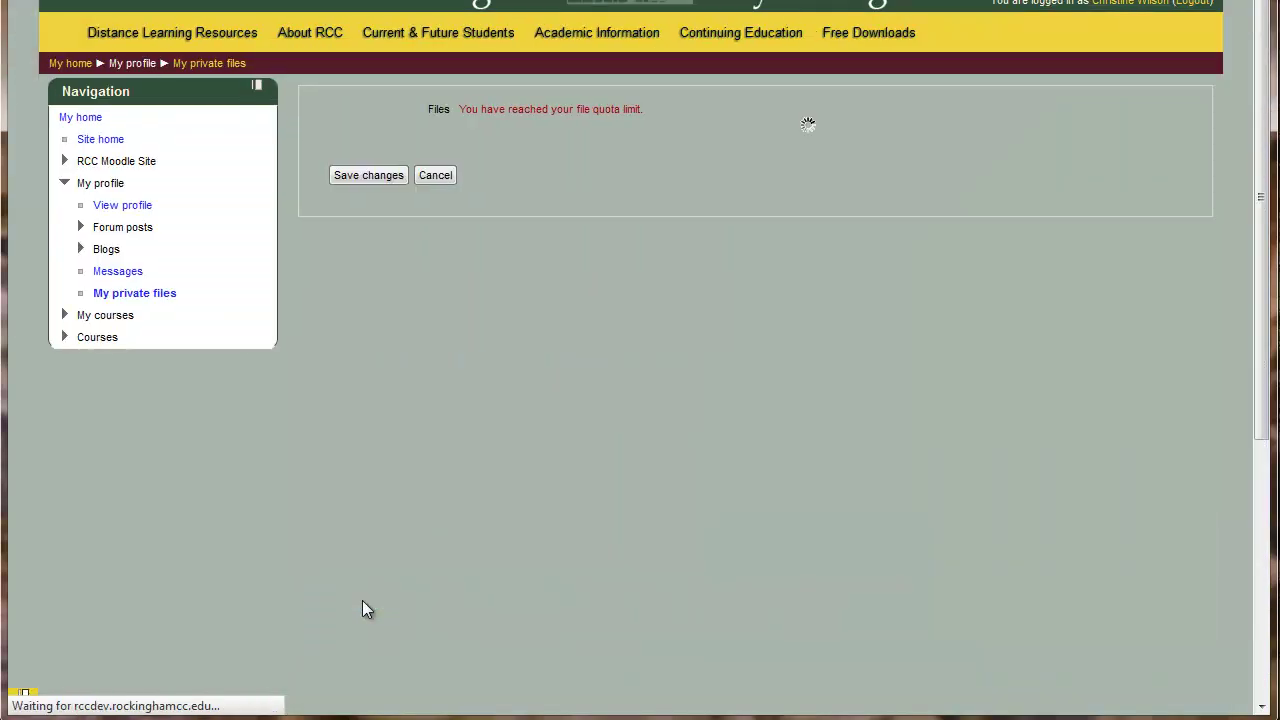